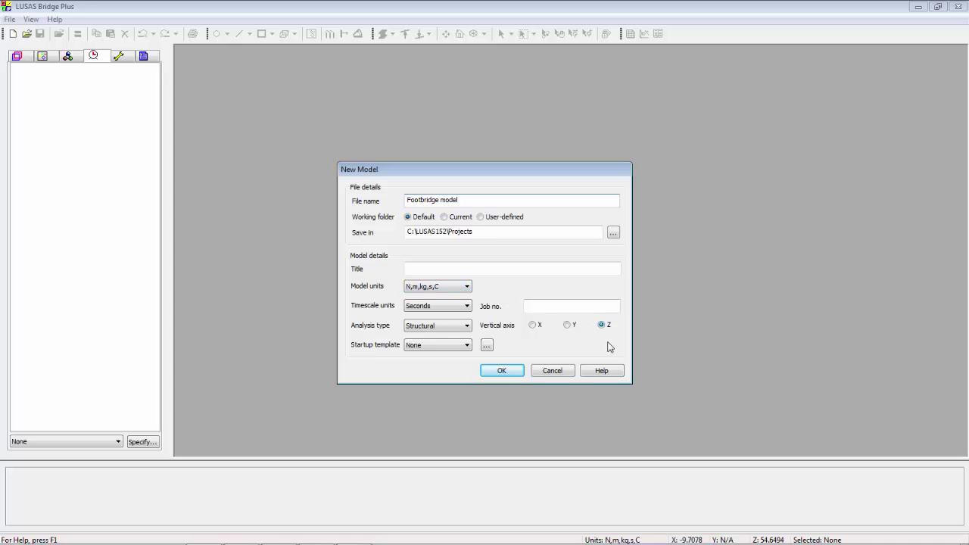
# Create the structural model "Footbridge model" with N,m,kg,s,C units and Z as the vertical axis
pyautogui.click(505, 370)
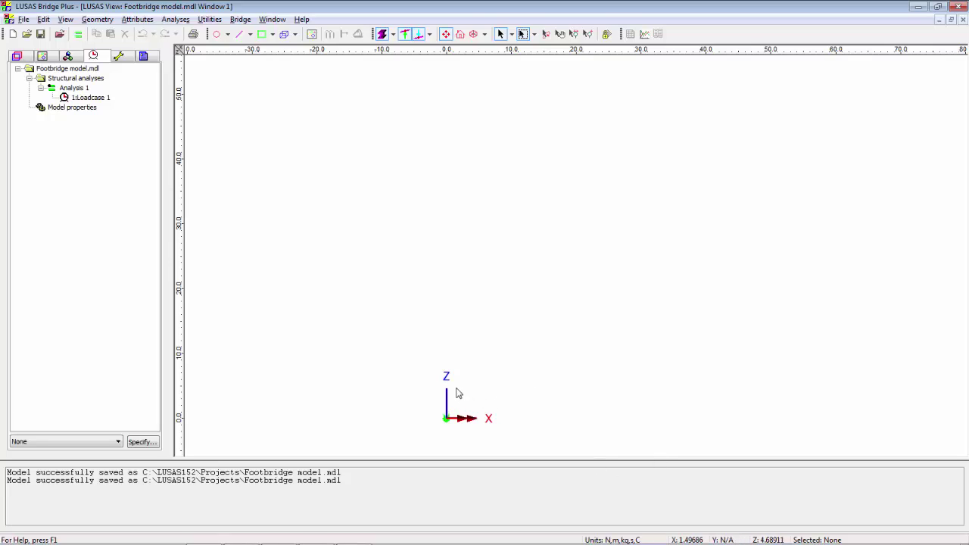
pyautogui.hotkey('alt', 'Tab')
# Start defining points by global coordinates and enter the two end points (-15, 0, 0) and (15, 0, 0)
pyautogui.click(216, 35)
pyautogui.click(440, 230)
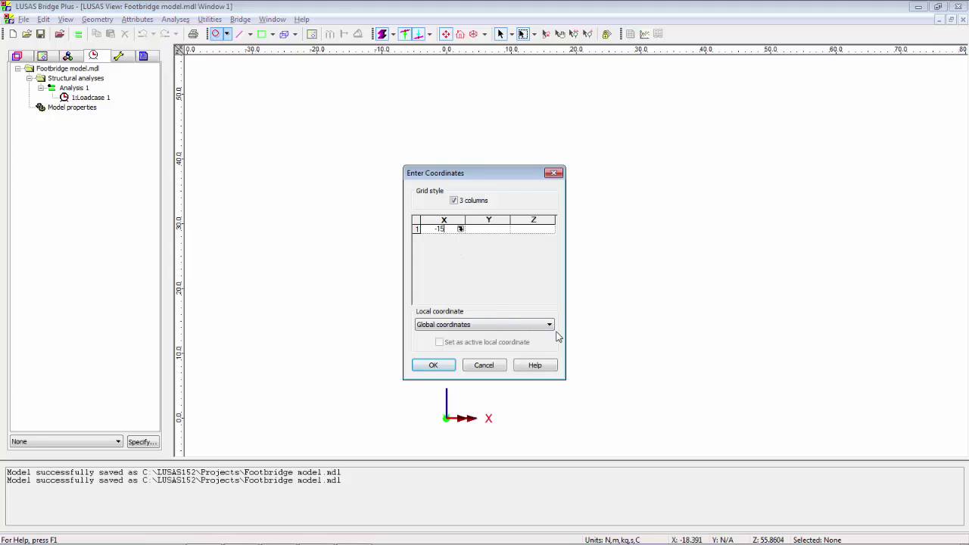
pyautogui.write('-15')
pyautogui.press('Tab')
pyautogui.write('0')
pyautogui.press('Tab')
pyautogui.write('0')
pyautogui.press('Tab')
pyautogui.write('15')
pyautogui.press('Tab')
pyautogui.write('0')
pyautogui.press('Tab')
pyautogui.write('0')
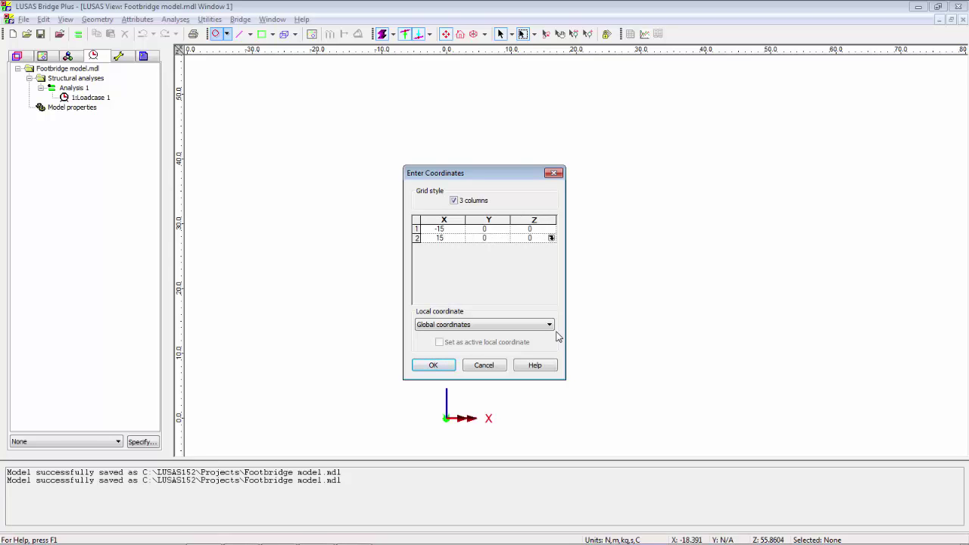
# Add a third point at (0, 0, 15) and create all the entered points
pyautogui.press('Tab')
pyautogui.write('0')
pyautogui.press('Tab')
pyautogui.write('0')
pyautogui.press('Tab')
pyautogui.write('1')
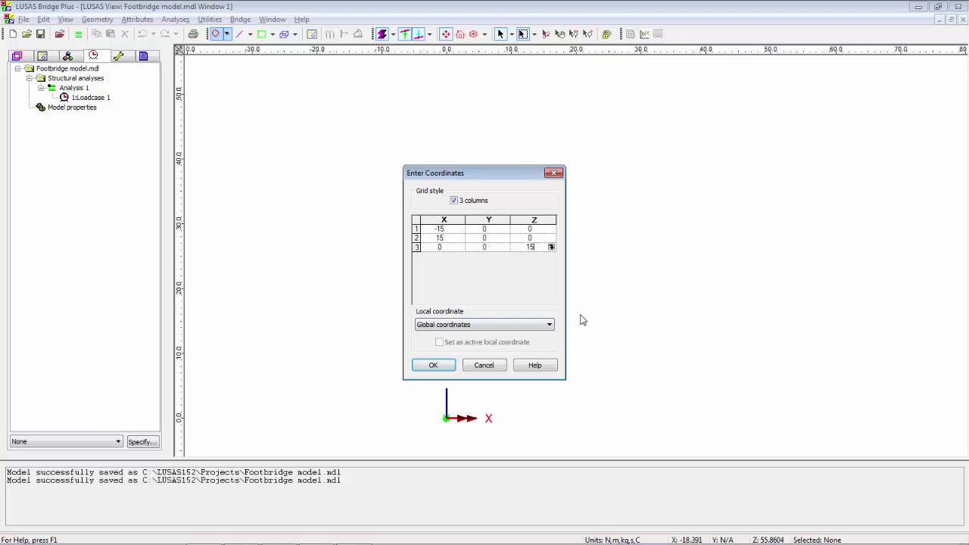
pyautogui.write('5')
pyautogui.click(447, 366)
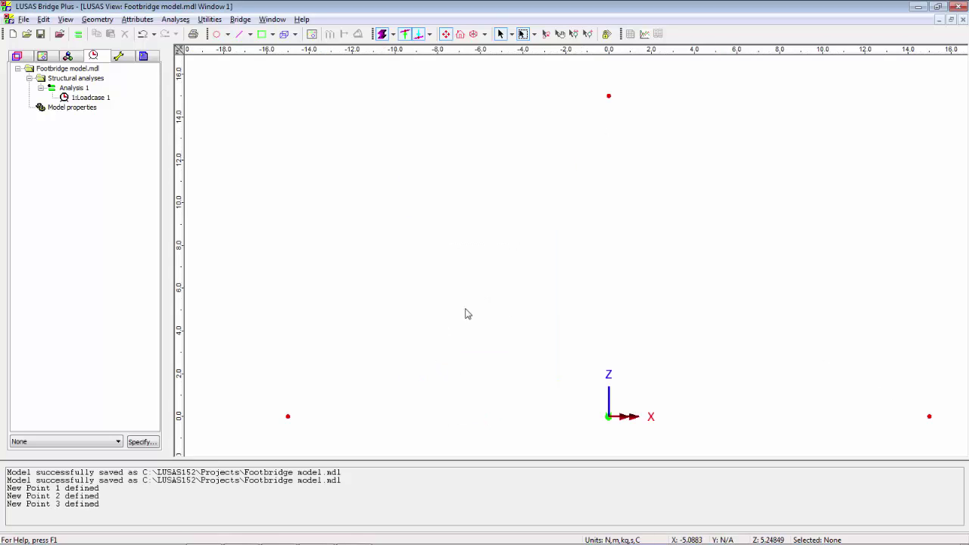
# Create a minor arc of radius 199.7 between the two end points, using the point at Z = 15 as its direction
pyautogui.moveTo(274, 400); pyautogui.dragTo(307, 438)
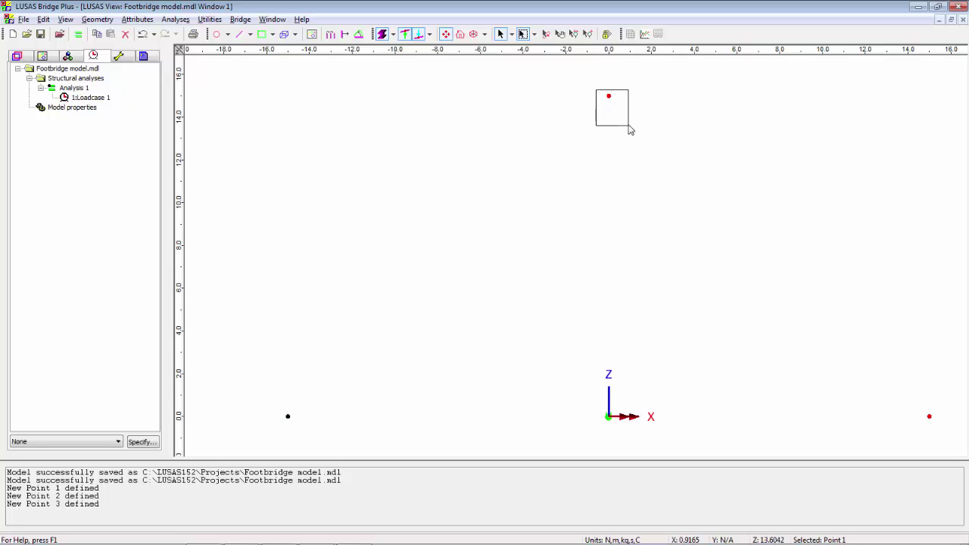
pyautogui.keyDown('shift'); pyautogui.click(609, 96); pyautogui.keyUp('shift')
pyautogui.keyDown('shift'); pyautogui.moveTo(911, 401); pyautogui.dragTo(952, 439); pyautogui.keyUp('shift')
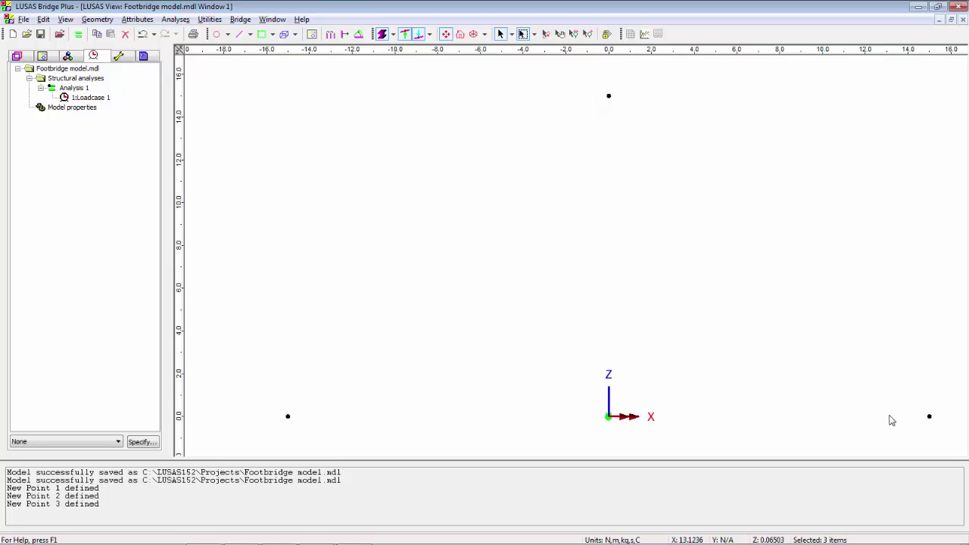
pyautogui.click(249, 35)
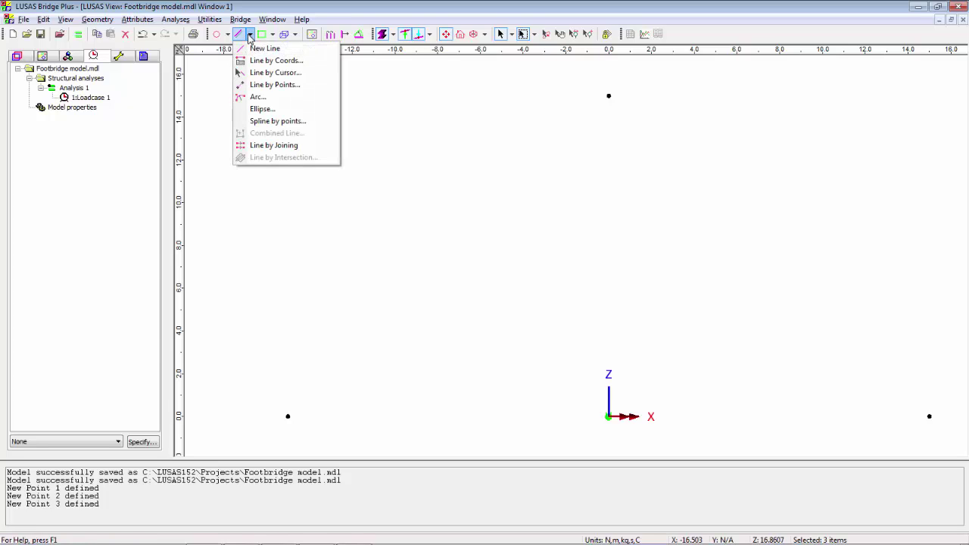
pyautogui.click(258, 99)
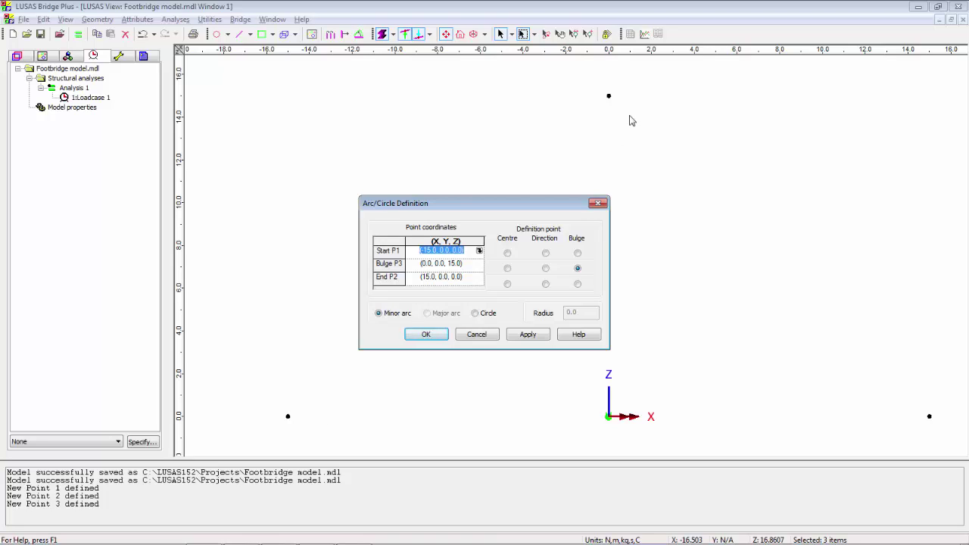
pyautogui.click(545, 269)
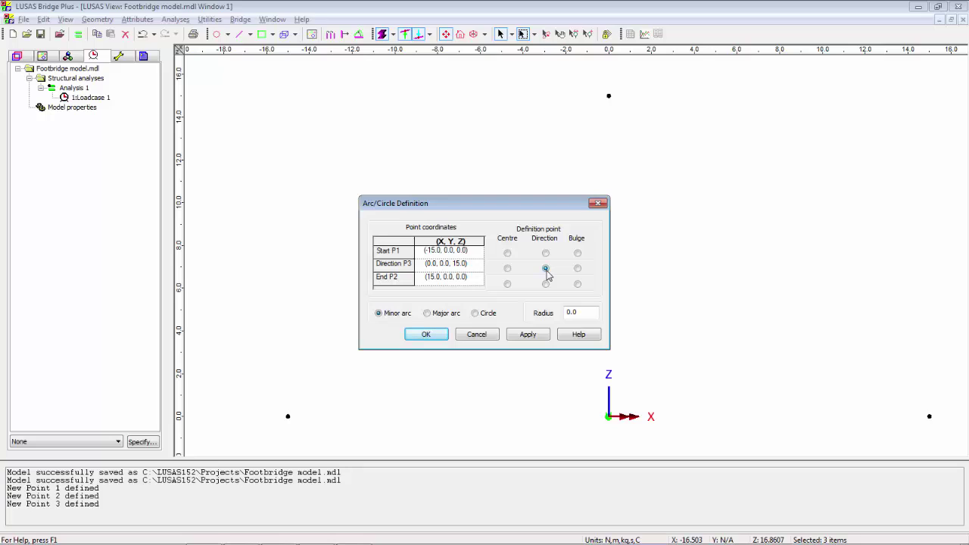
pyautogui.click(583, 313)
pyautogui.write('199.7')
pyautogui.click(524, 336)
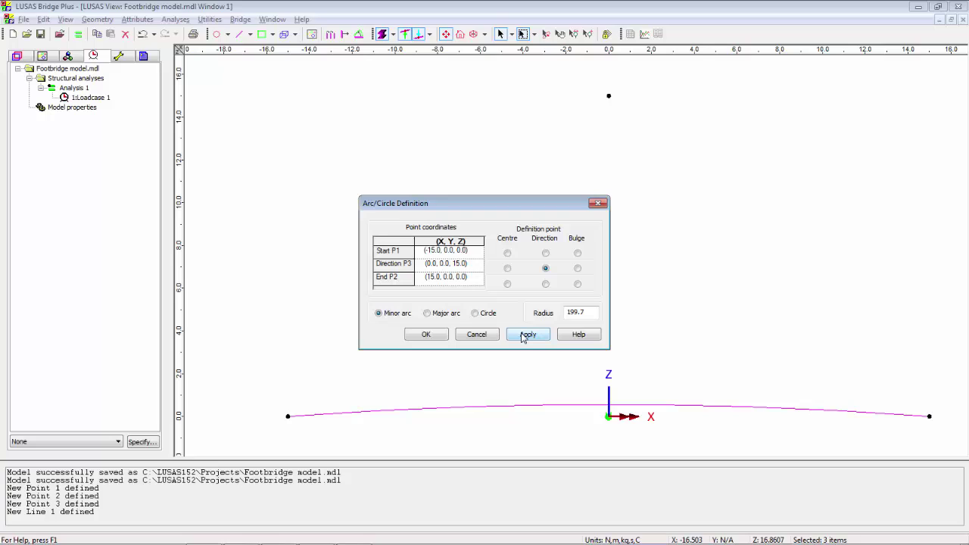
# Create a second minor arc of radius 28.9 through the same end points for the arch
pyautogui.moveTo(592, 313); pyautogui.dragTo(552, 312)
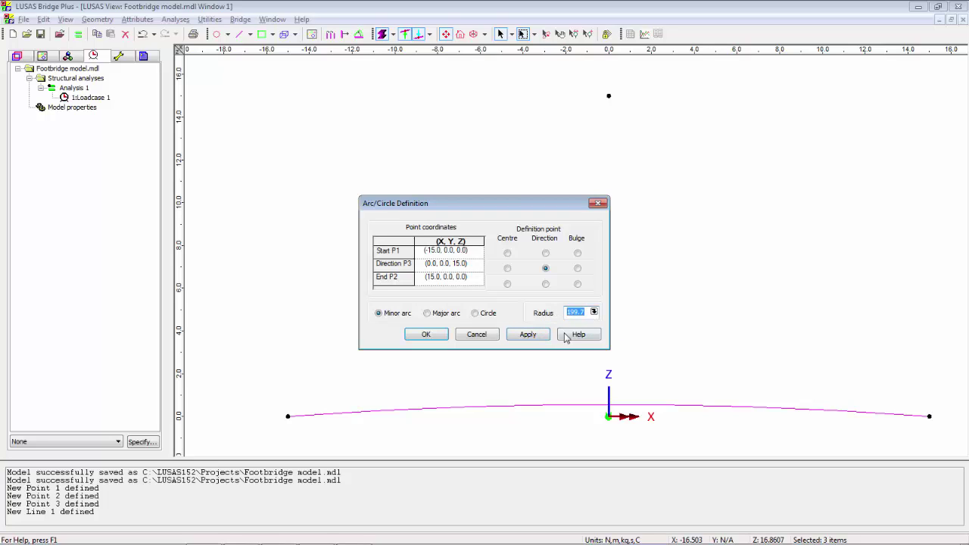
pyautogui.write('28.9')
pyautogui.click(426, 335)
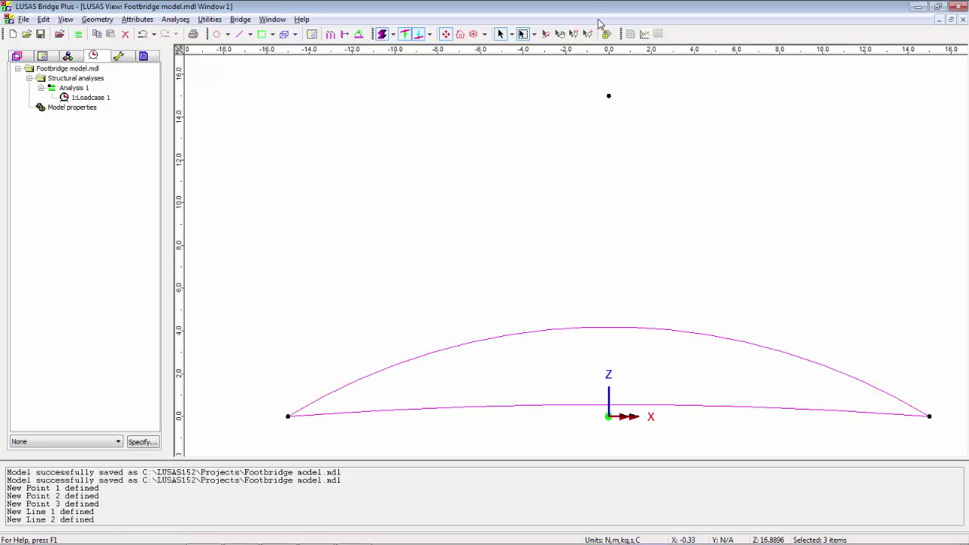
# Delete the arc direction point at (0, 0, 15)
pyautogui.click(608, 96)
pyautogui.press('Delete')
pyautogui.click(443, 292)
# Check the member spacing in the Arch footbridge PDF and copy the end point at X = -15 by 3 m in X
pyautogui.hotkey('alt', 'Tab')
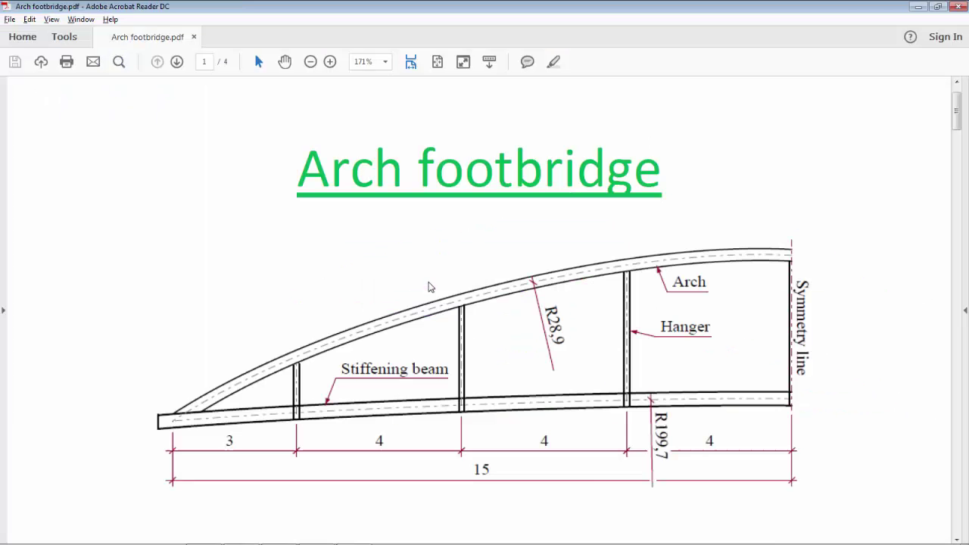
pyautogui.scroll(-1, 421, 280)
pyautogui.scroll(-6, 413, 277)
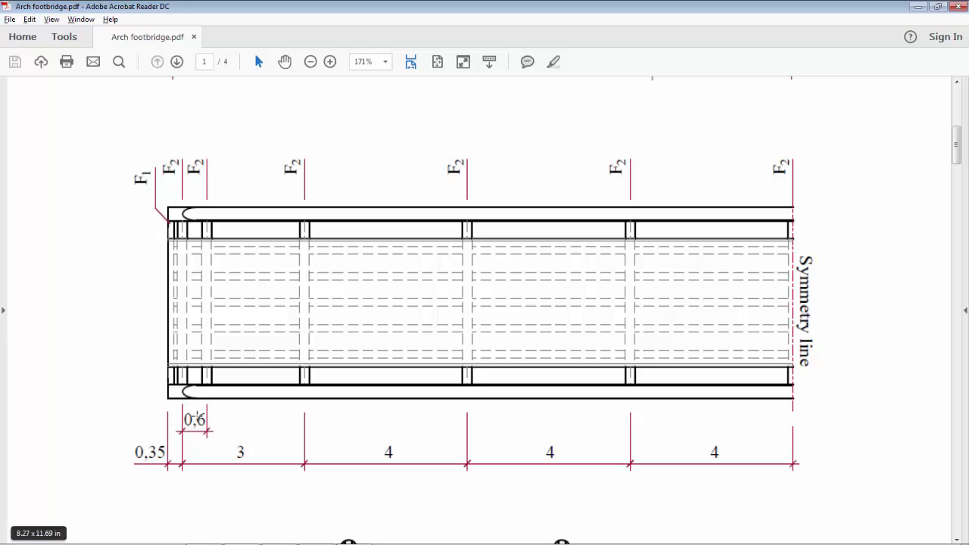
pyautogui.hotkey('alt', 'Tab')
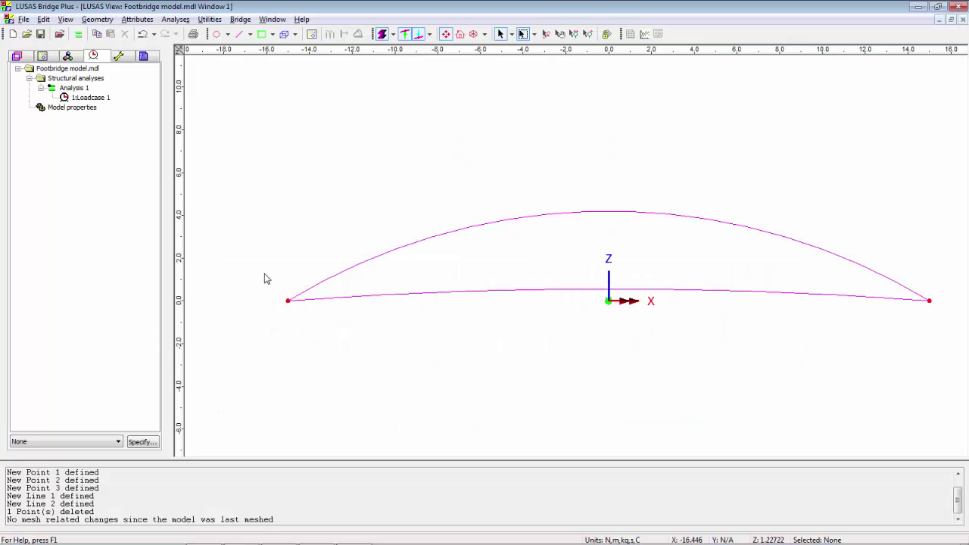
pyautogui.moveTo(266, 277); pyautogui.dragTo(328, 362)
pyautogui.rightClick(364, 182)
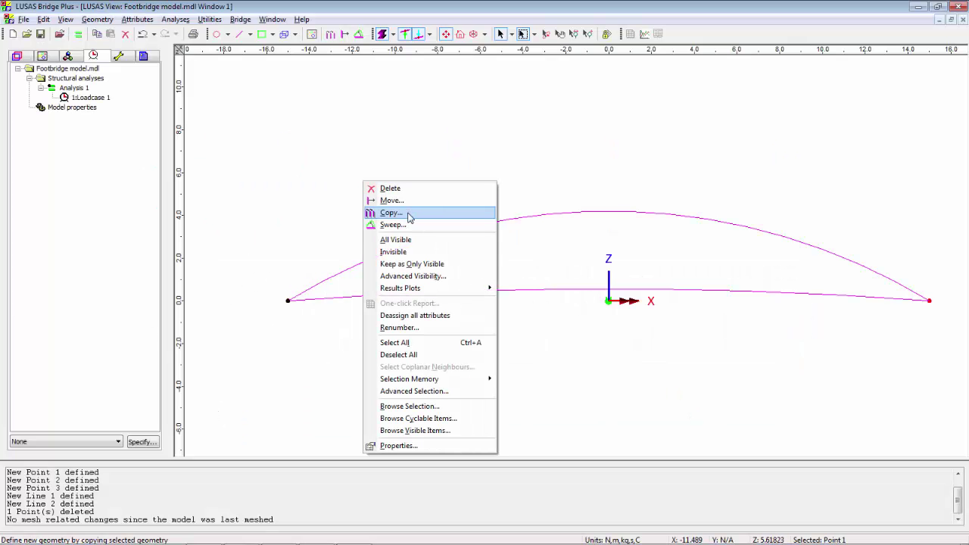
pyautogui.click(408, 216)
pyautogui.doubleClick(479, 224)
pyautogui.write('3')
pyautogui.click(412, 383)
# Copy the point at X = -12 by 4 m in X with 6 copies
pyautogui.moveTo(340, 283); pyautogui.dragTo(380, 341)
pyautogui.rightClick(438, 245)
pyautogui.click(485, 266)
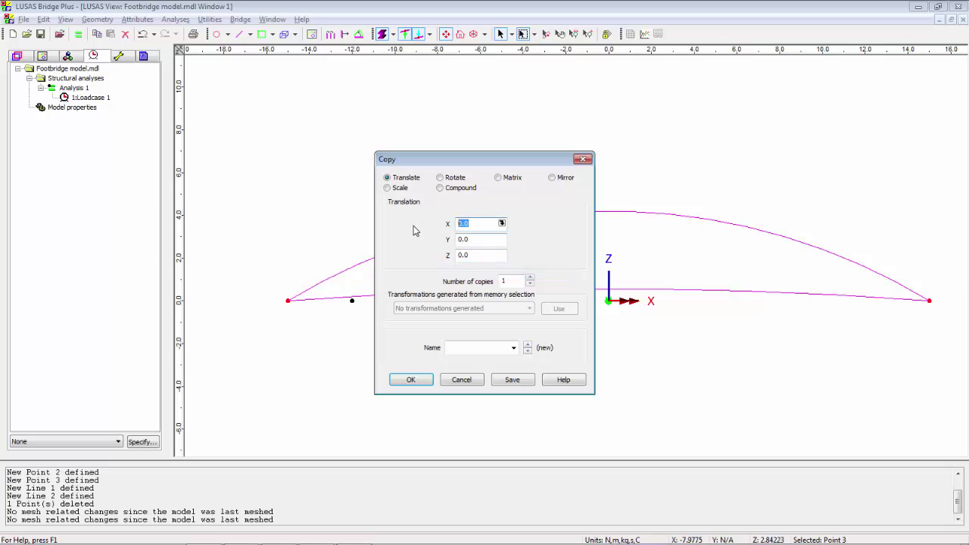
pyautogui.write('4')
pyautogui.doubleClick(506, 281)
pyautogui.write('6')
pyautogui.click(424, 380)
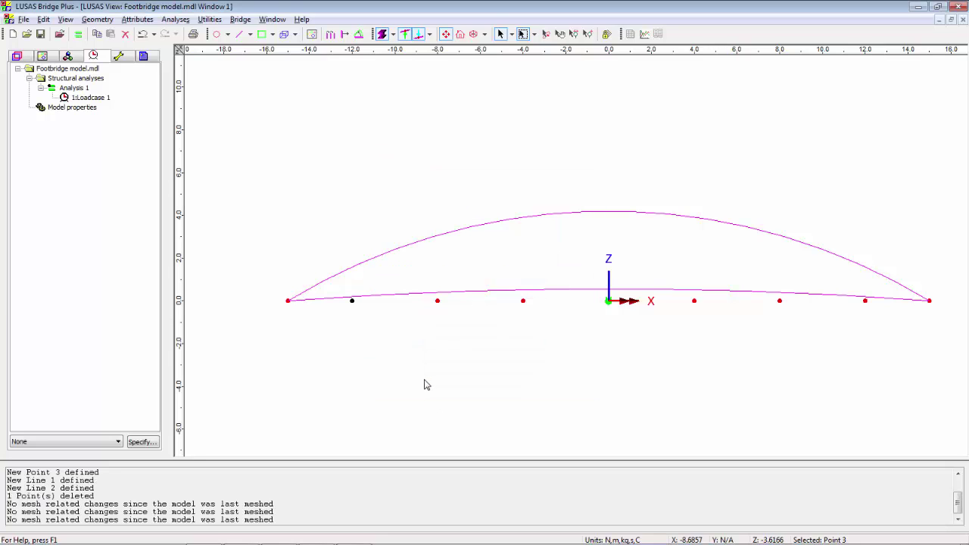
# Copy the end point at X = -15 by 0.6 m in X
pyautogui.moveTo(277, 271); pyautogui.dragTo(302, 341)
pyautogui.rightClick(325, 145)
pyautogui.click(368, 177)
pyautogui.click(480, 222)
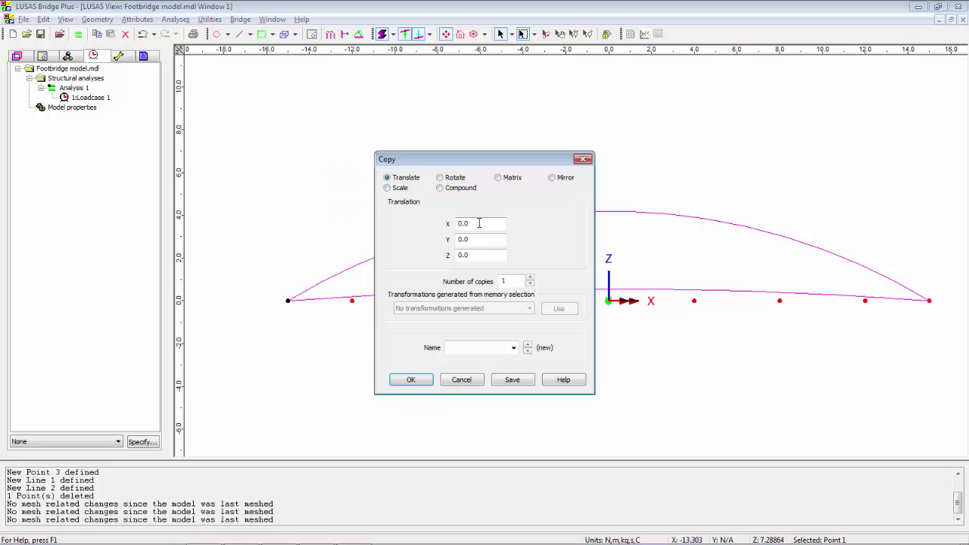
pyautogui.press('BackSpace')
pyautogui.write('6')
pyautogui.click(411, 380)
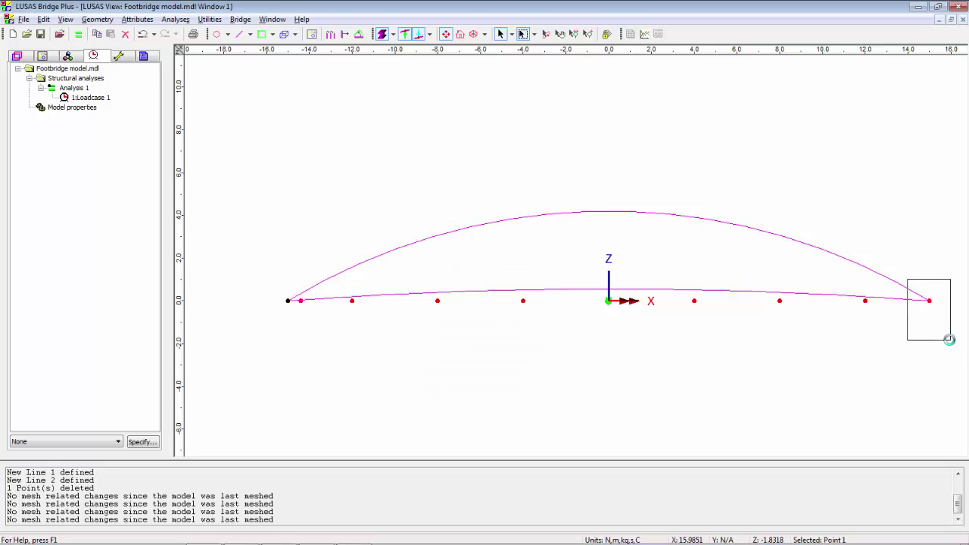
# Copy the end point at X = 15 by -0.6 m in X
pyautogui.rightClick(706, 209)
pyautogui.click(740, 236)
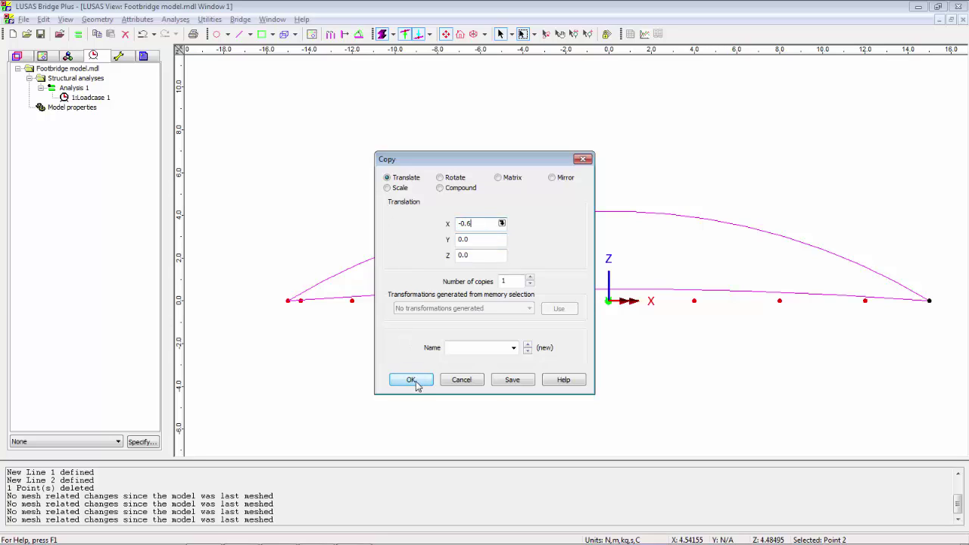
pyautogui.click(409, 379)
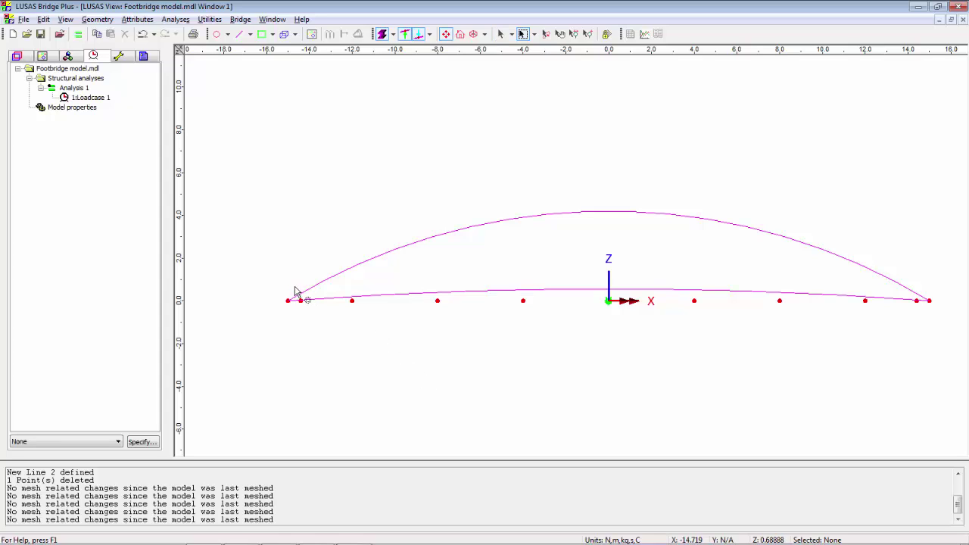
# Sweep the nine points between the two end points 10 m in Z into vertical lines and clear the selection
pyautogui.moveTo(293, 287); pyautogui.dragTo(917, 359)
pyautogui.rightClick(504, 168)
pyautogui.click(556, 212)
pyautogui.moveTo(493, 227); pyautogui.dragTo(388, 225)
pyautogui.write('10')
pyautogui.click(414, 393)
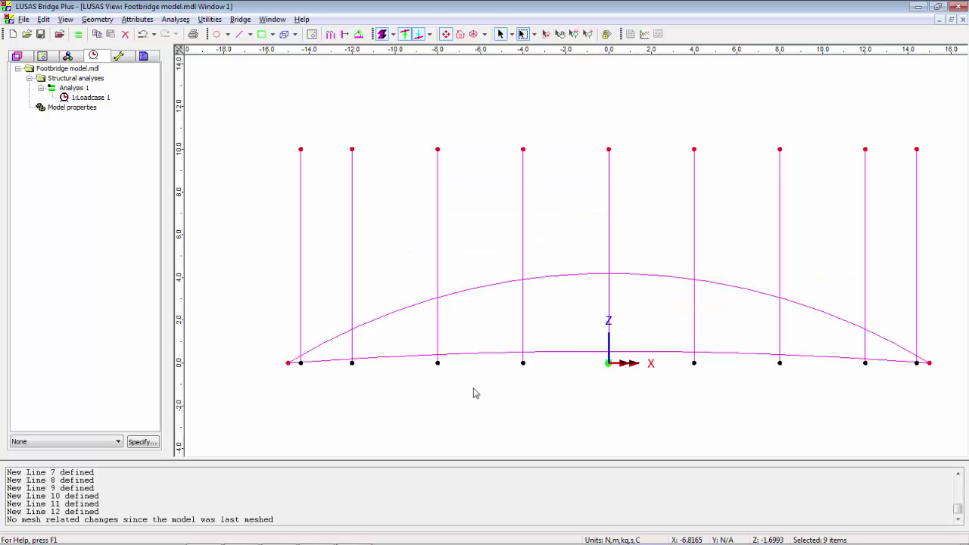
pyautogui.click(462, 358)
pyautogui.click(469, 292)
pyautogui.click(466, 411)
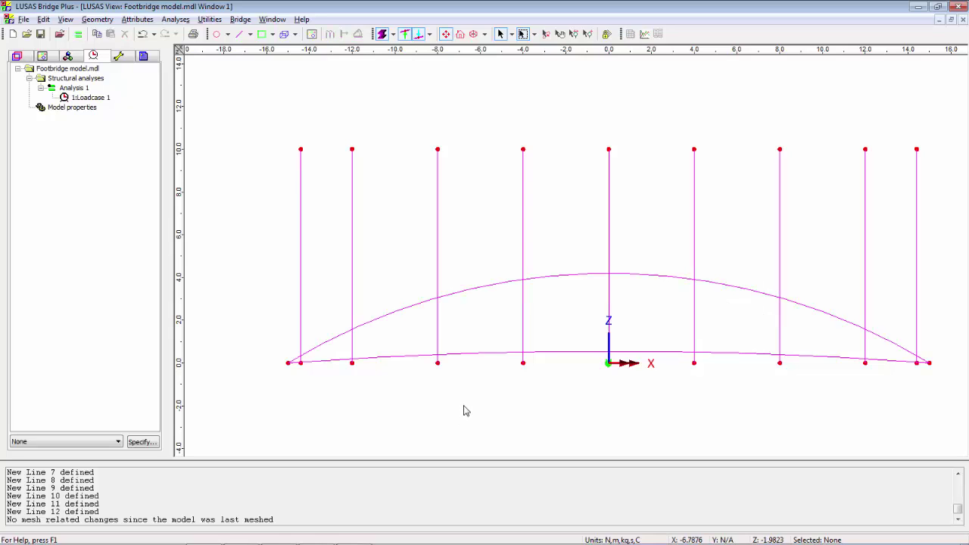
# Create intersection points between the arch and the seven inner vertical lines, splitting them where they cross
pyautogui.moveTo(340, 243); pyautogui.dragTo(870, 344)
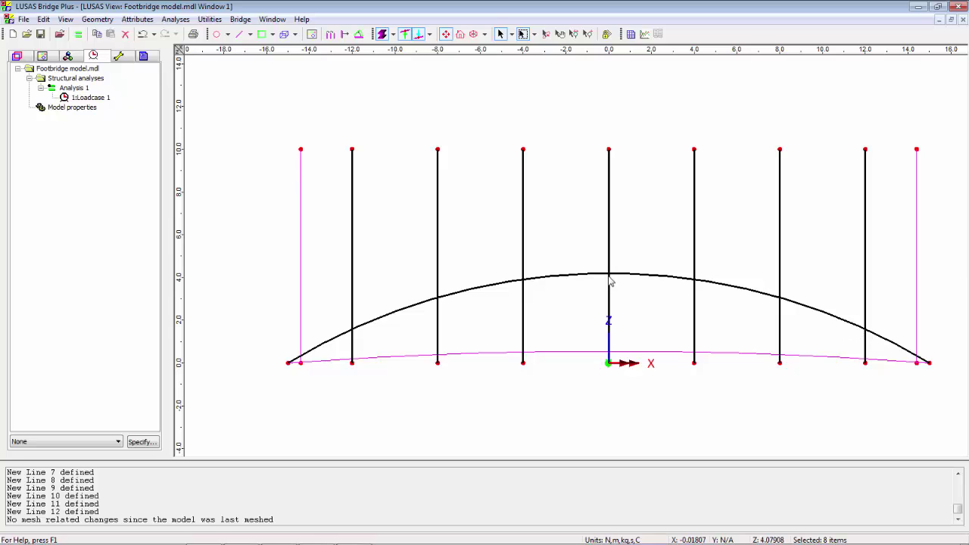
pyautogui.click(97, 19)
pyautogui.moveTo(99, 31)
pyautogui.click(234, 125)
pyautogui.click(433, 312)
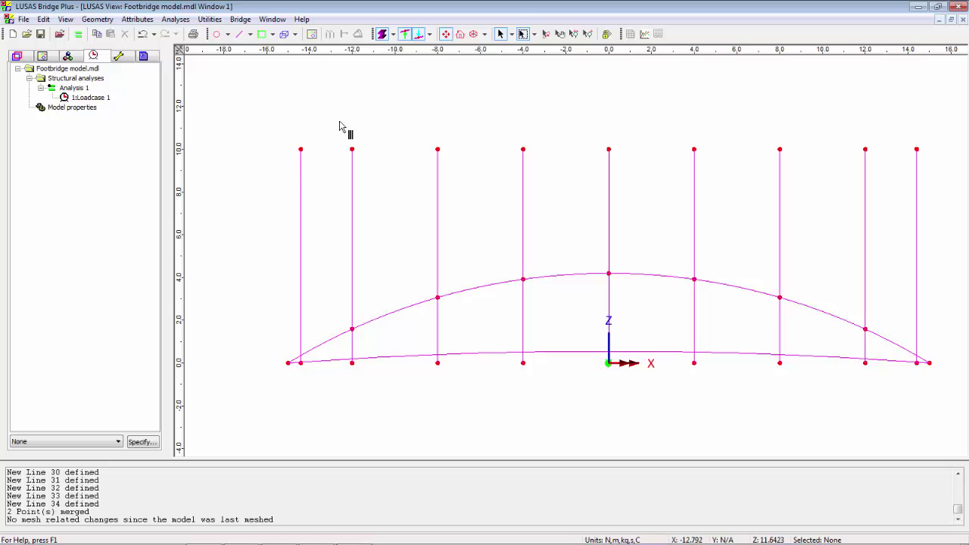
# Delete the parts of the seven inner vertical lines above the arch, including their upper end points
pyautogui.moveTo(343, 134); pyautogui.dragTo(890, 350)
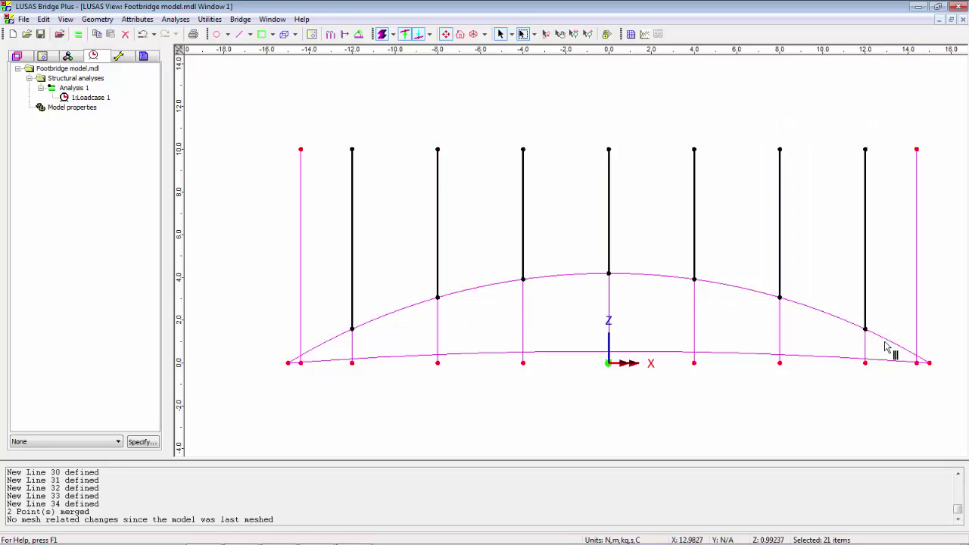
pyautogui.click(127, 36)
pyautogui.click(421, 295)
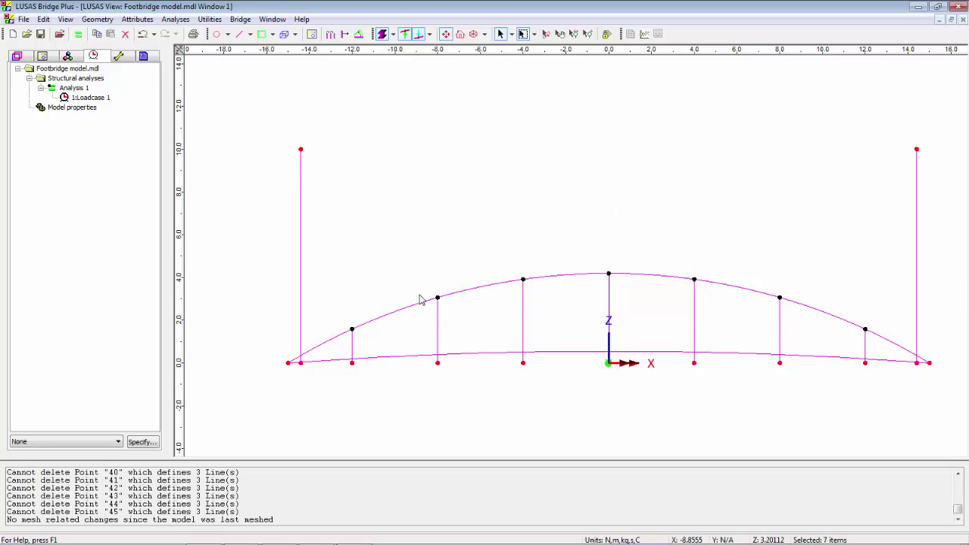
pyautogui.click(391, 418)
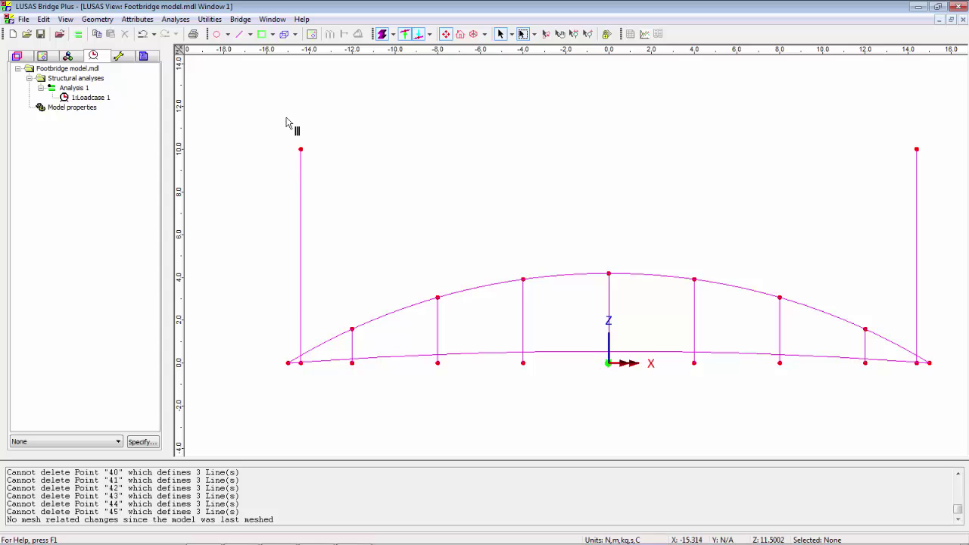
# Create intersection points between all nine vertical lines and the lower stiffening beam arc, splitting them where they cross
pyautogui.moveTo(290, 116); pyautogui.dragTo(923, 402)
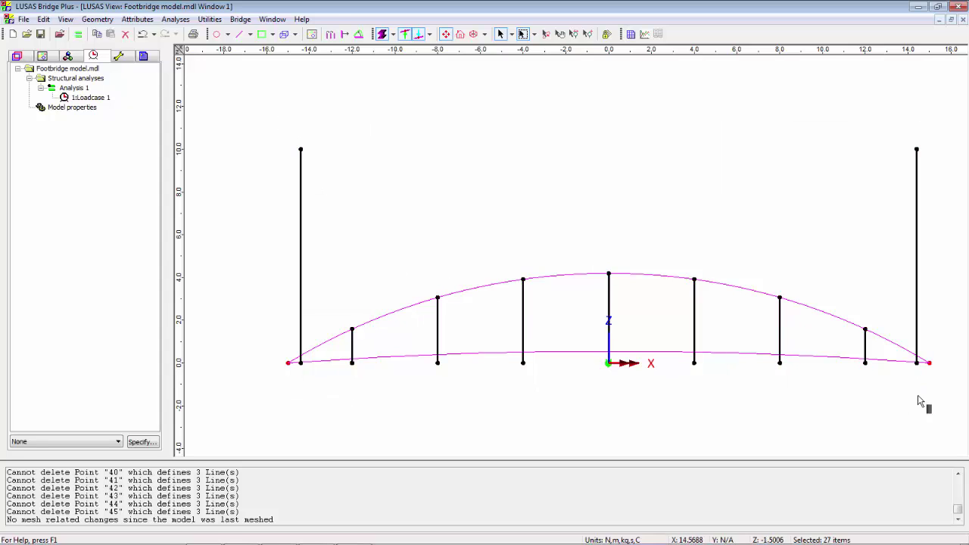
pyautogui.keyDown('shift'); pyautogui.click(490, 354); pyautogui.keyUp('shift')
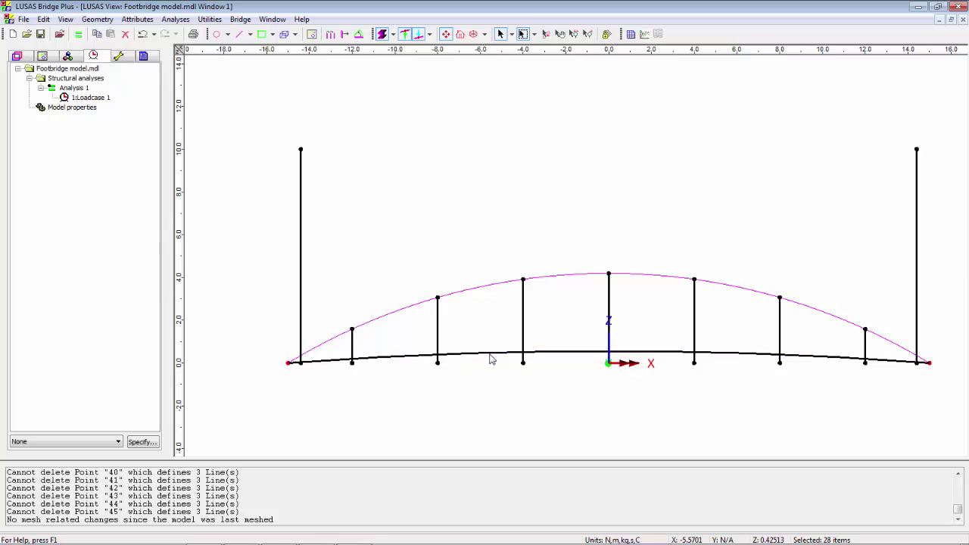
pyautogui.click(99, 19)
pyautogui.moveTo(104, 33)
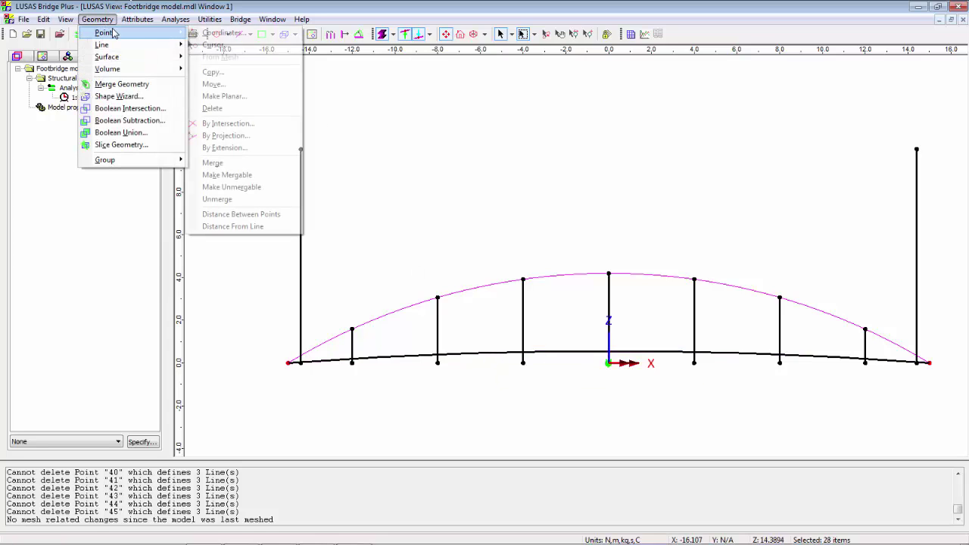
pyautogui.click(254, 124)
pyautogui.click(435, 314)
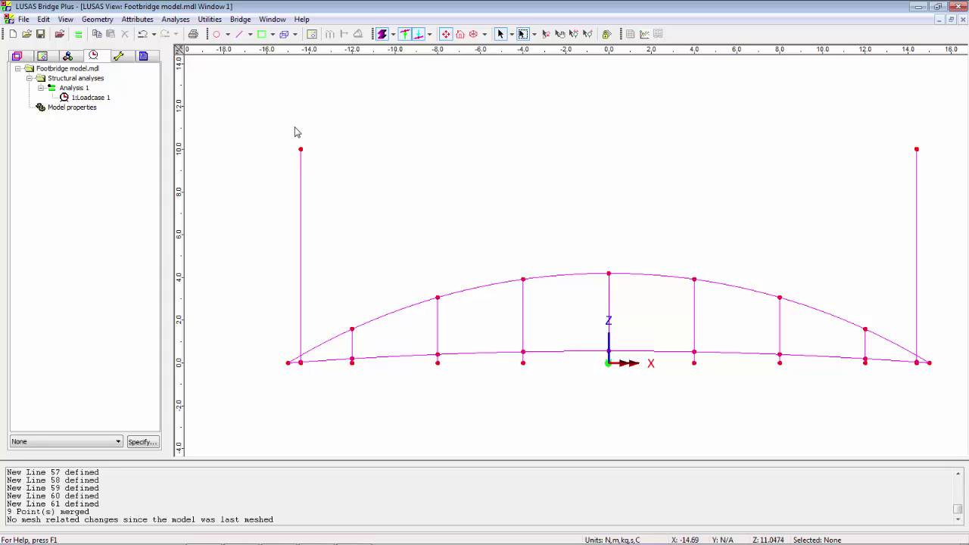
# Delete the two tall outer vertical lines and the remaining vertical line parts below the stiffening beam
pyautogui.moveTo(287, 121); pyautogui.dragTo(322, 389)
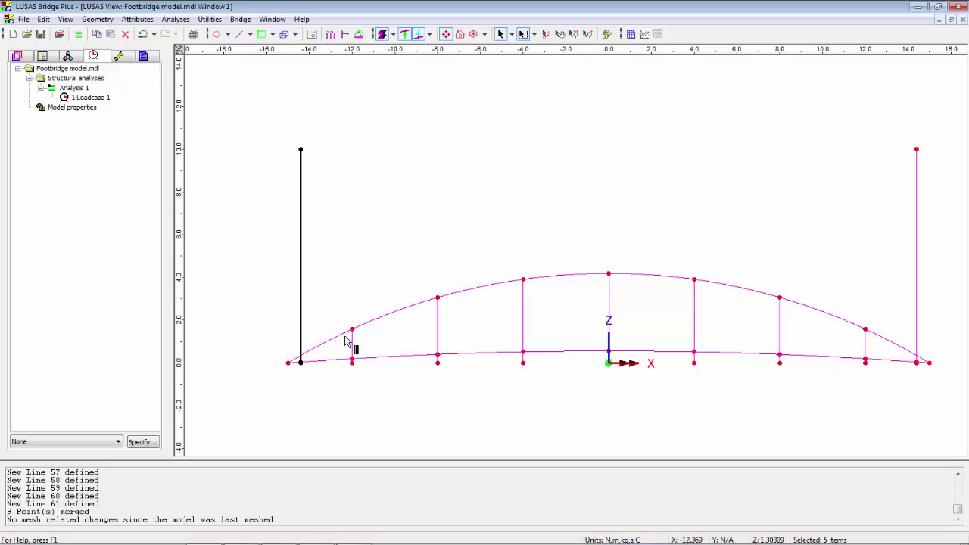
pyautogui.keyDown('shift'); pyautogui.moveTo(347, 347); pyautogui.dragTo(884, 415); pyautogui.keyUp('shift')
pyautogui.moveTo(913, 137); pyautogui.dragTo(924, 432)
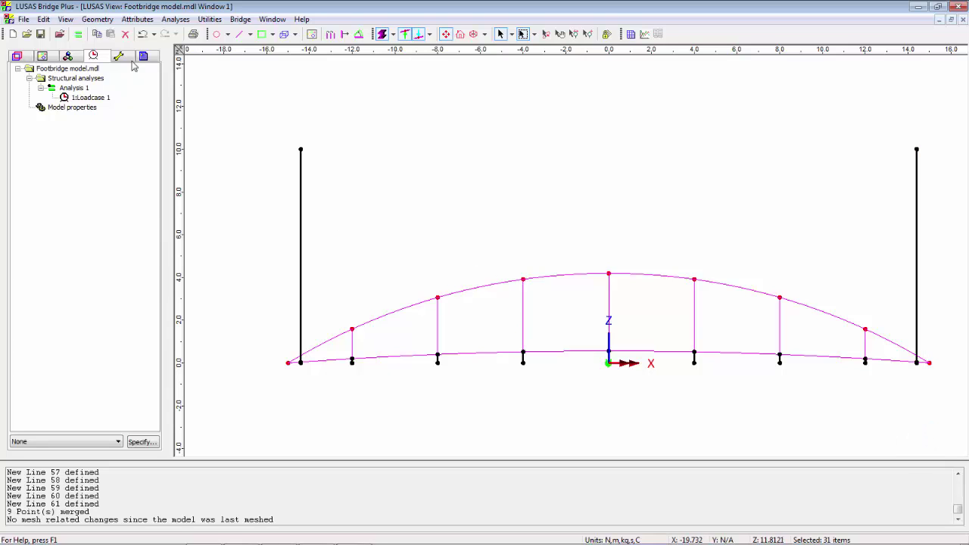
pyautogui.click(125, 34)
pyautogui.click(421, 295)
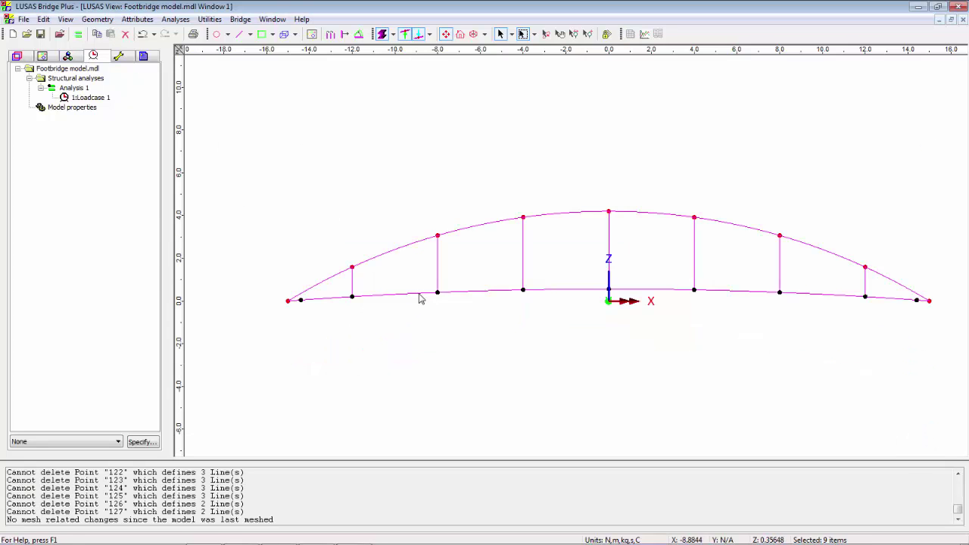
# Check the arch spacing in the footbridge PDF and sweep the stiffening beam's eleven points 4.1 m in Y to create the crossbeams in LUSAS
pyautogui.click(545, 34)
pyautogui.moveTo(461, 281); pyautogui.dragTo(455, 368)
pyautogui.click(500, 33)
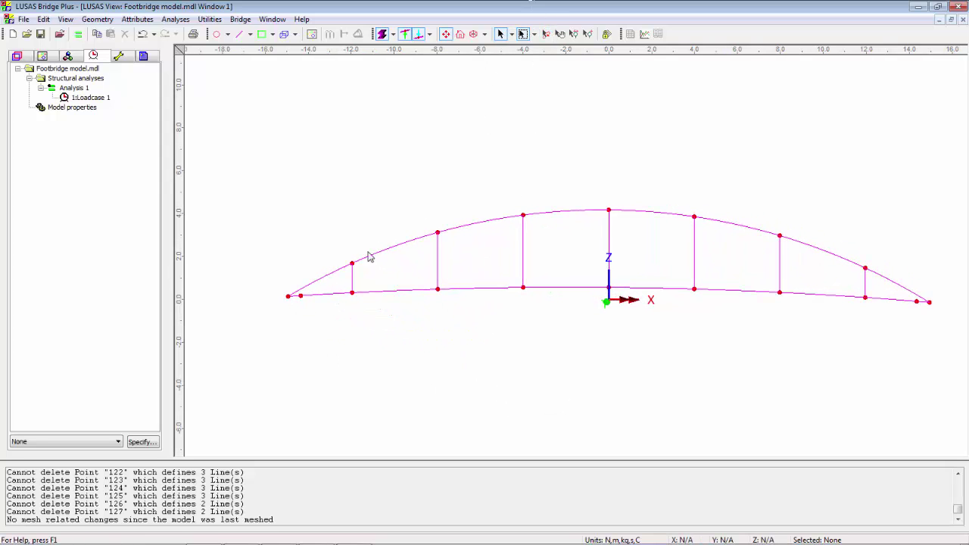
pyautogui.moveTo(498, 319); pyautogui.dragTo(948, 348)
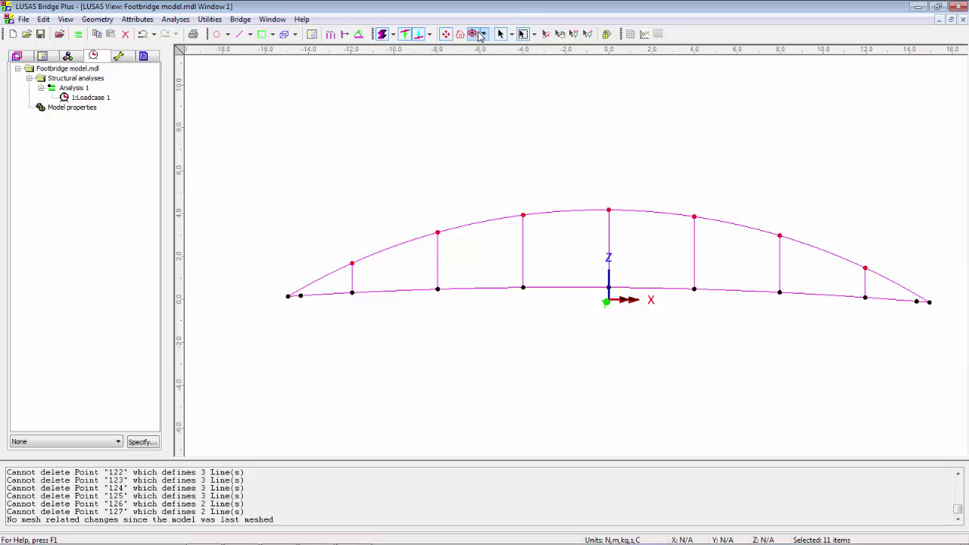
pyautogui.click(474, 34)
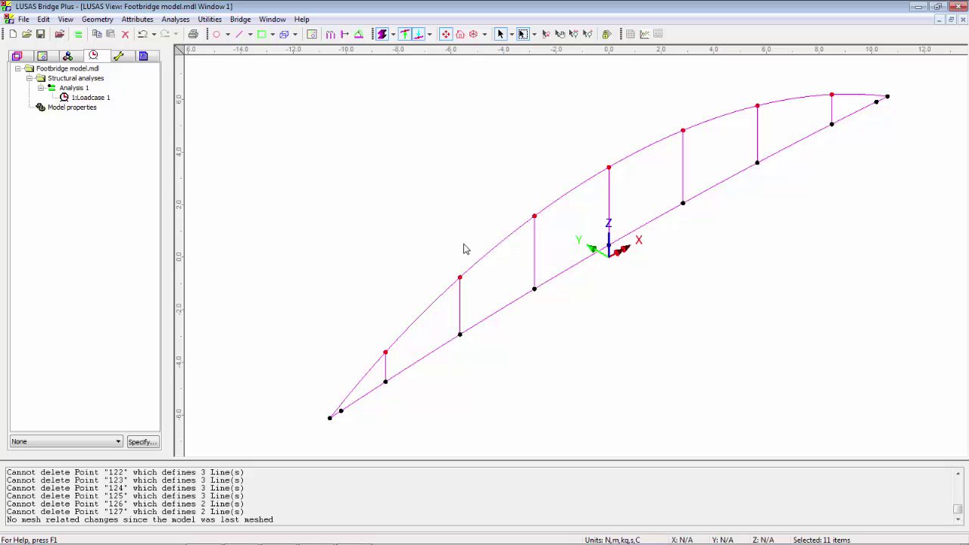
pyautogui.hotkey('alt', 'Tab')
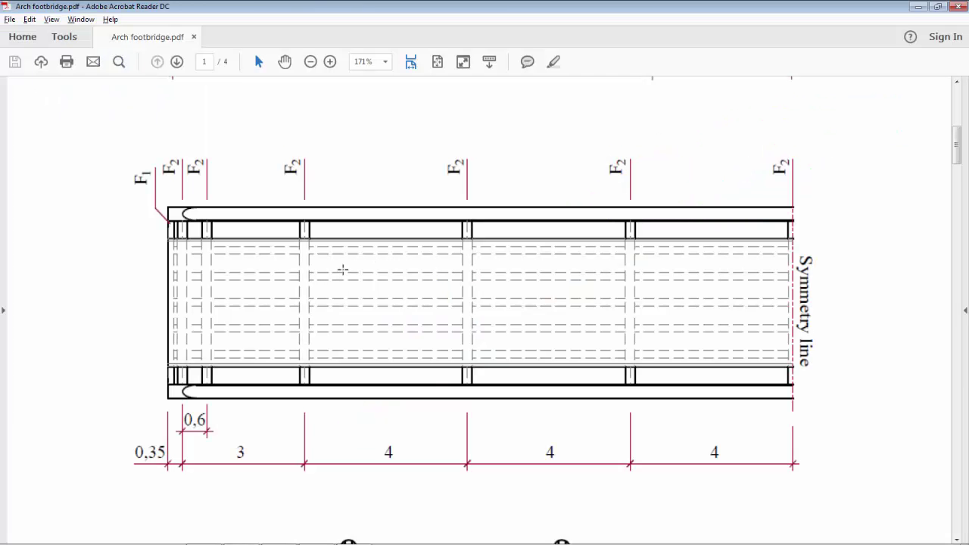
pyautogui.scroll(-5, 345, 268)
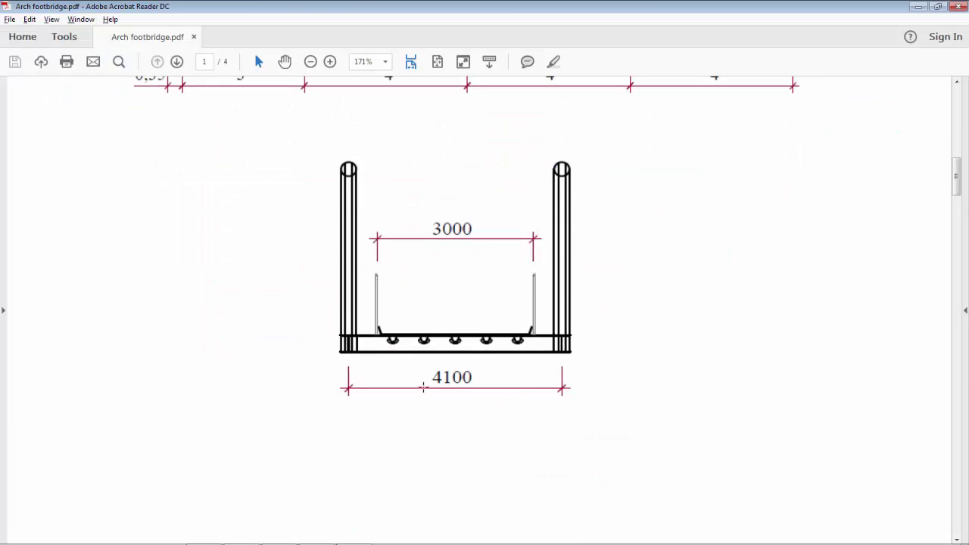
pyautogui.hotkey('alt', 'Tab')
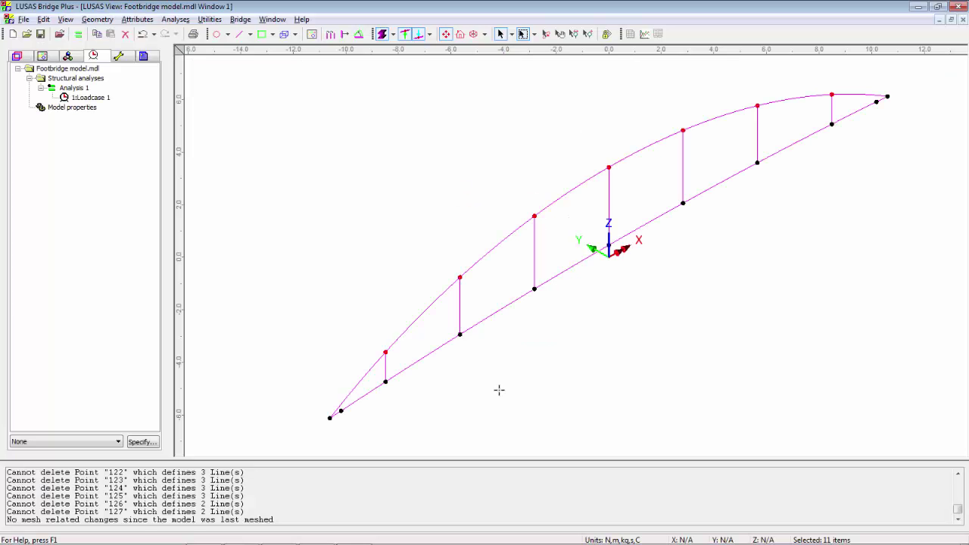
pyautogui.rightClick(402, 144)
pyautogui.click(424, 182)
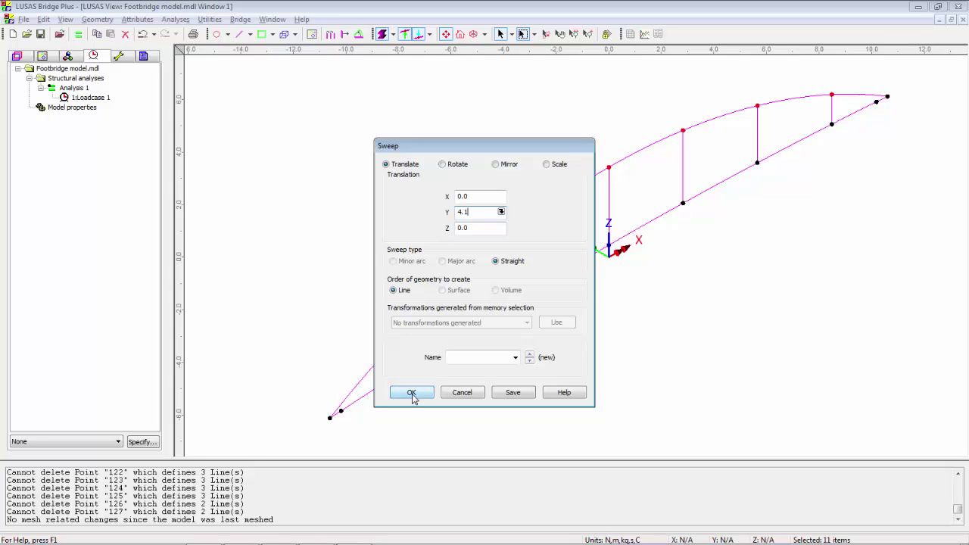
pyautogui.click(411, 393)
# Copy the complete arch, stiffening beam and hangers once by 4.1 m in Y to the crossbeams' free ends and clear the selection
pyautogui.click(546, 34)
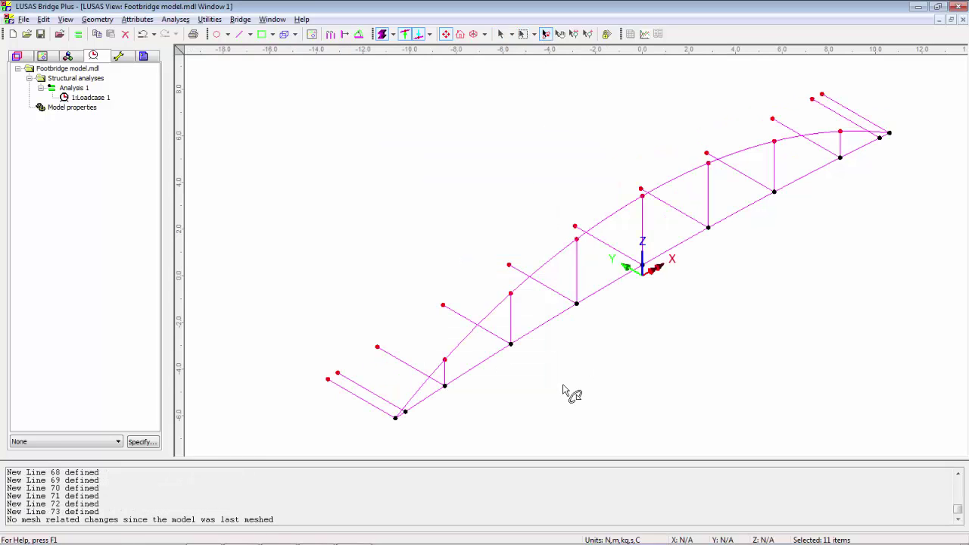
pyautogui.moveTo(562, 399); pyautogui.dragTo(629, 342)
pyautogui.click(500, 33)
pyautogui.moveTo(680, 82); pyautogui.dragTo(755, 456)
pyautogui.rightClick(519, 116)
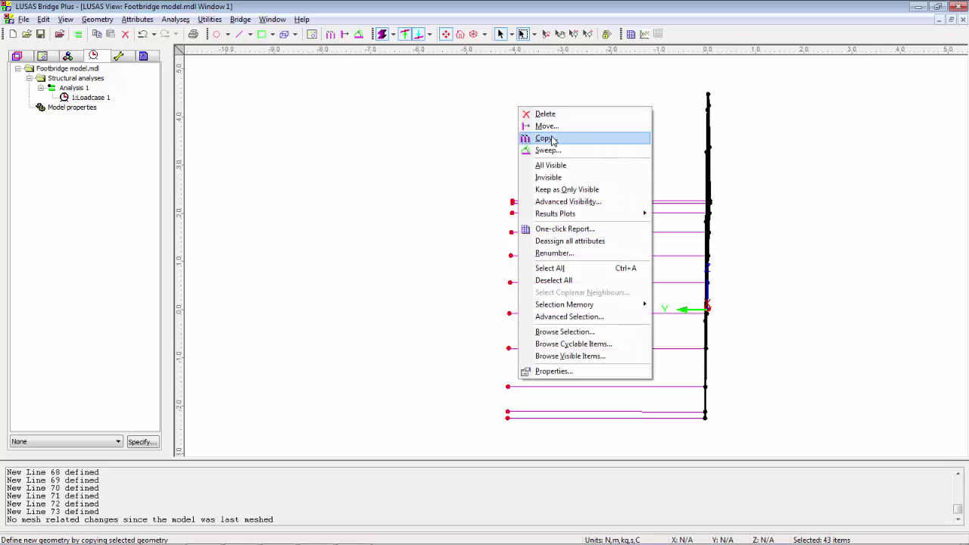
pyautogui.click(542, 138)
pyautogui.moveTo(477, 239); pyautogui.dragTo(415, 244)
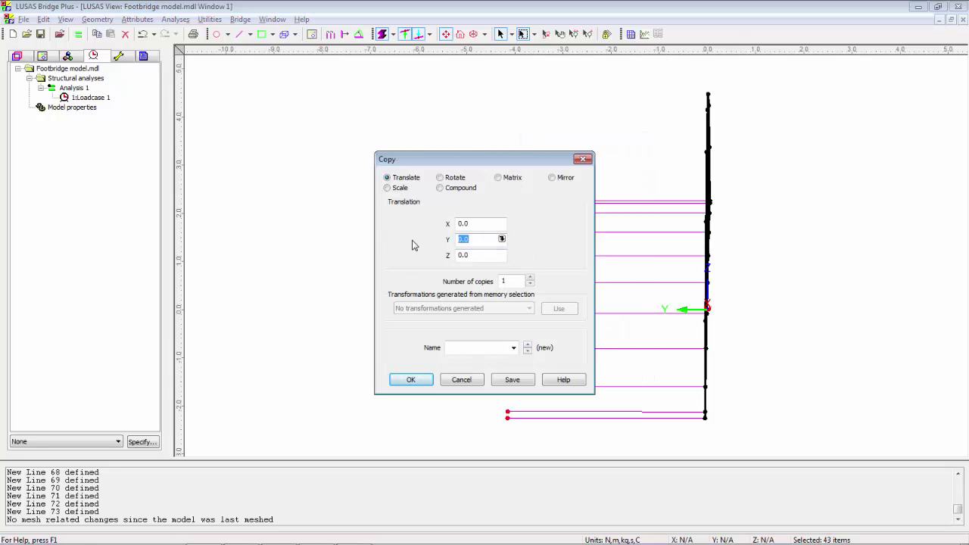
pyautogui.click(407, 384)
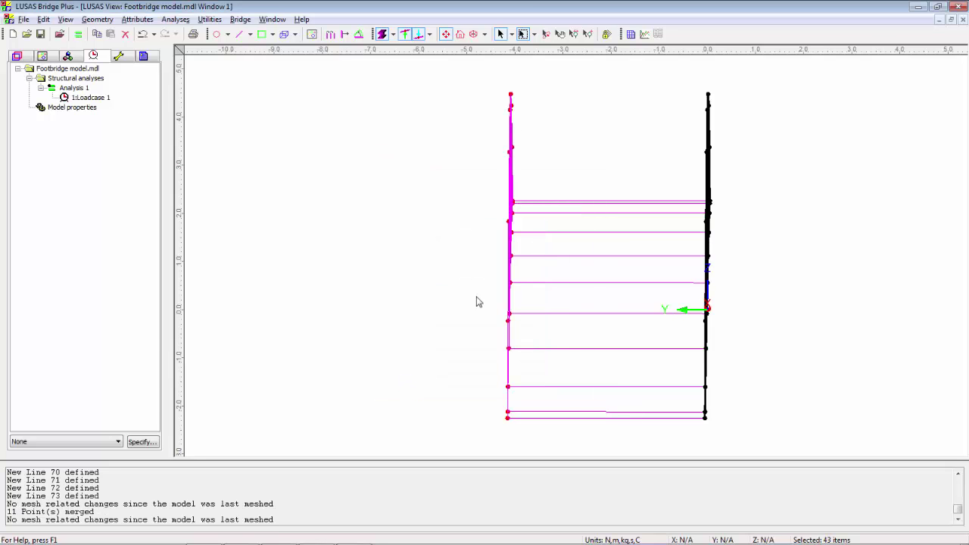
pyautogui.click(546, 33)
pyautogui.moveTo(670, 373); pyautogui.dragTo(566, 391)
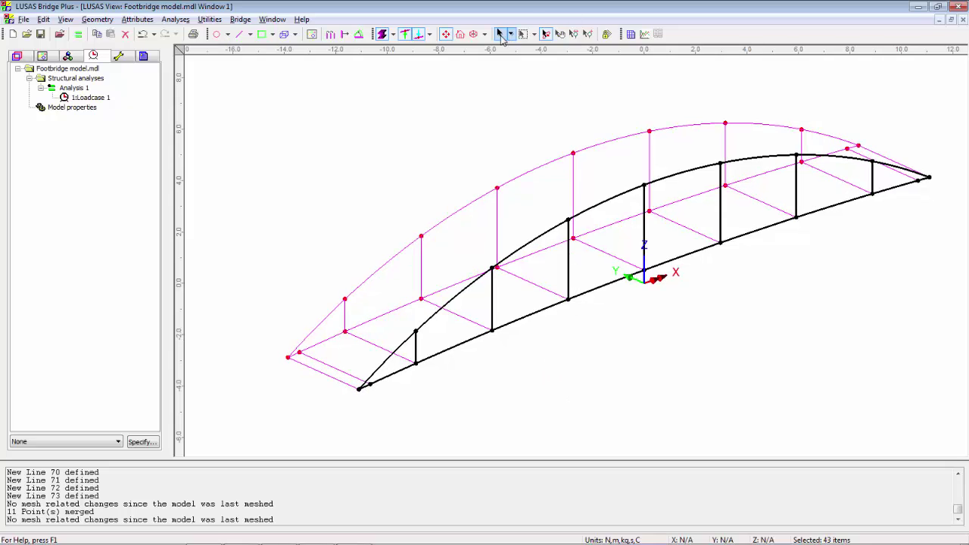
pyautogui.click(500, 34)
pyautogui.click(477, 106)
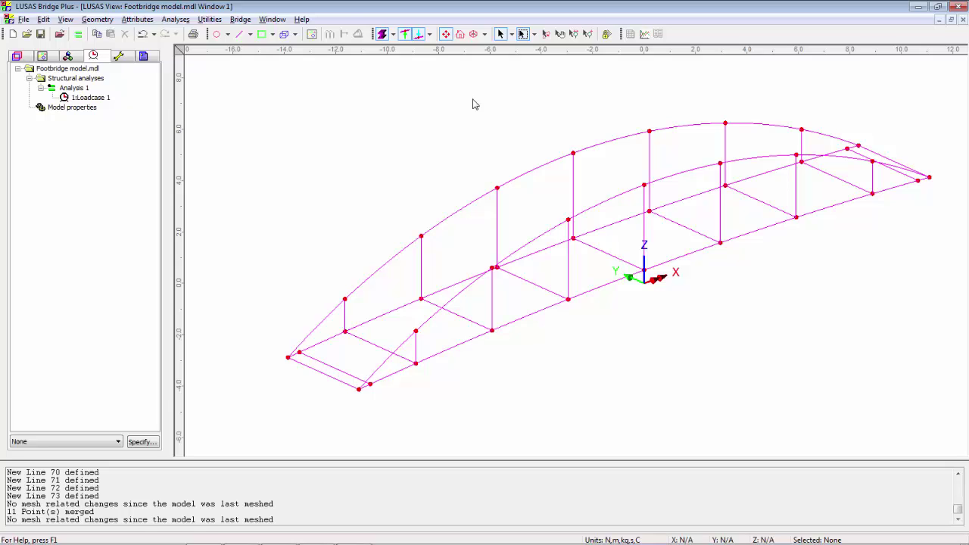
# Create a line mesh attribute named Thick beam, using three-dimensional thick beam elements with linear interpolation
pyautogui.click(135, 19)
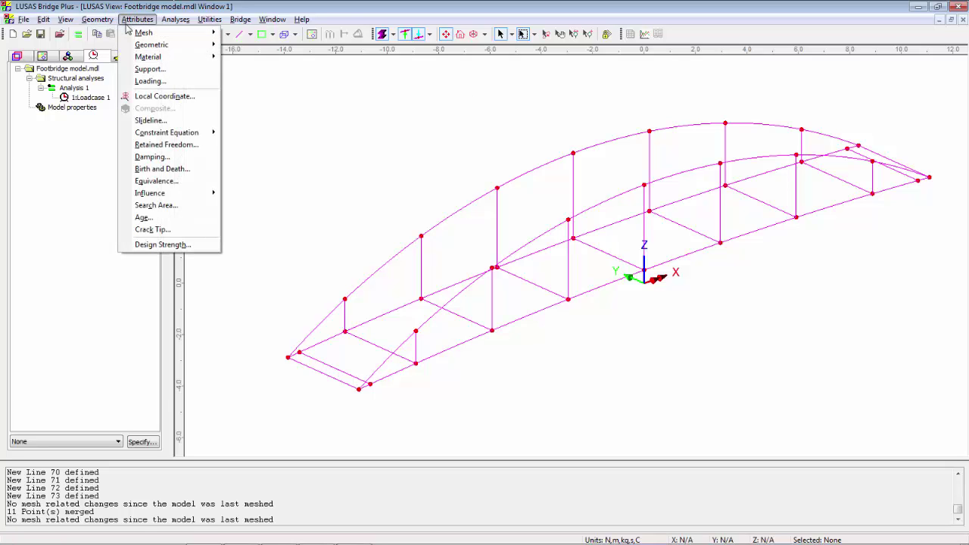
pyautogui.moveTo(154, 34)
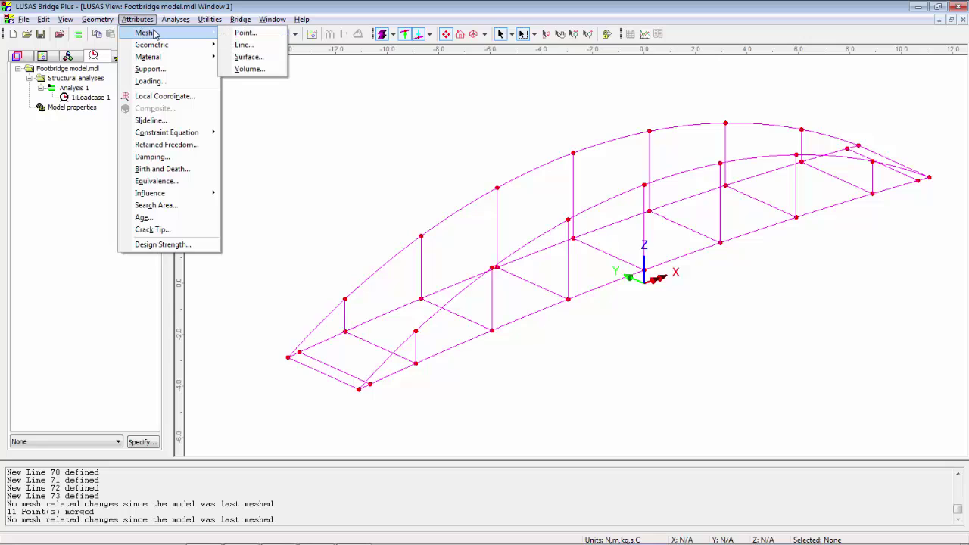
pyautogui.click(239, 45)
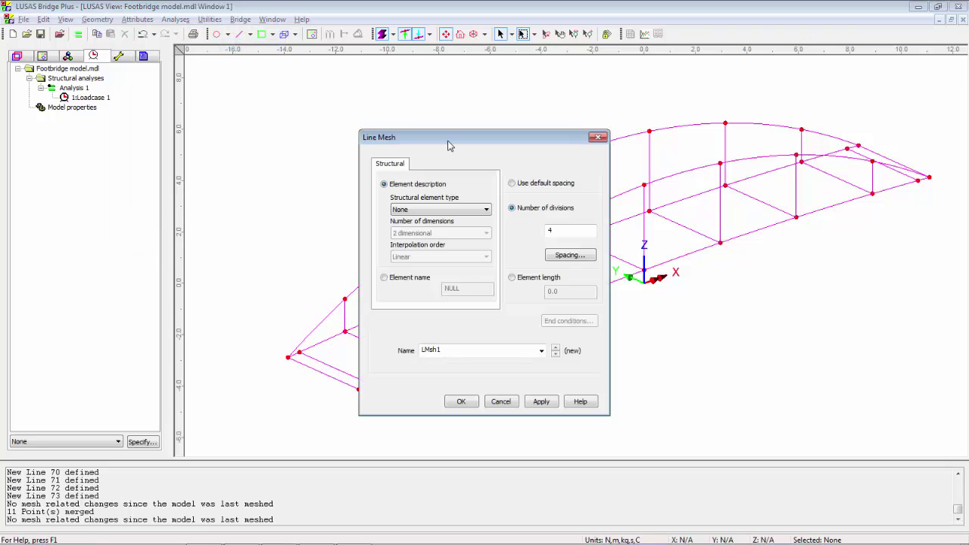
pyautogui.click(485, 210)
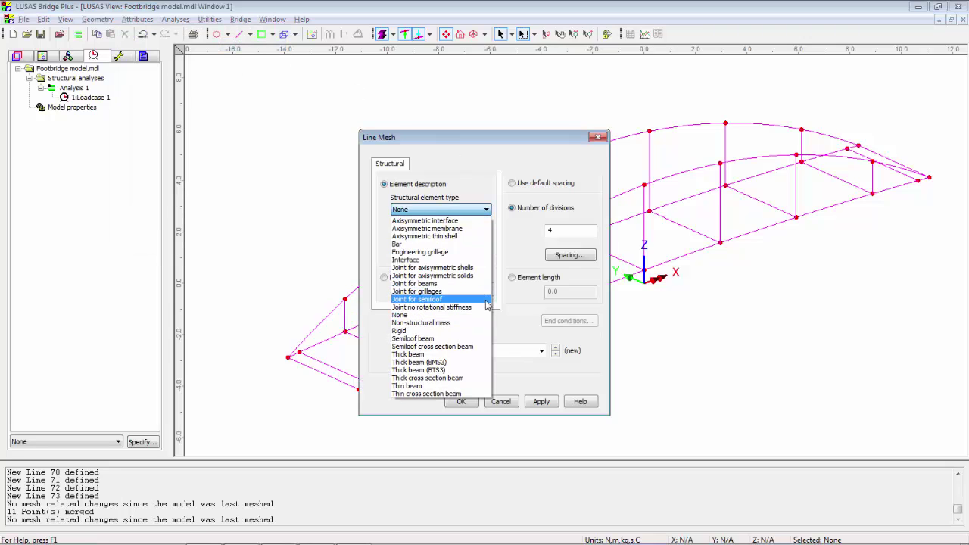
pyautogui.click(474, 354)
pyautogui.click(473, 234)
pyautogui.click(459, 252)
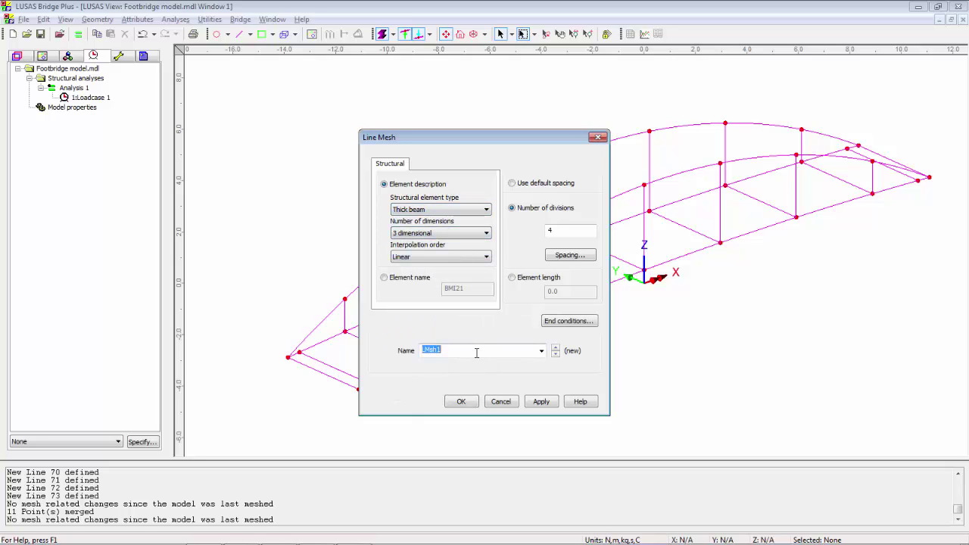
pyautogui.write('Thick beam')
pyautogui.click(461, 401)
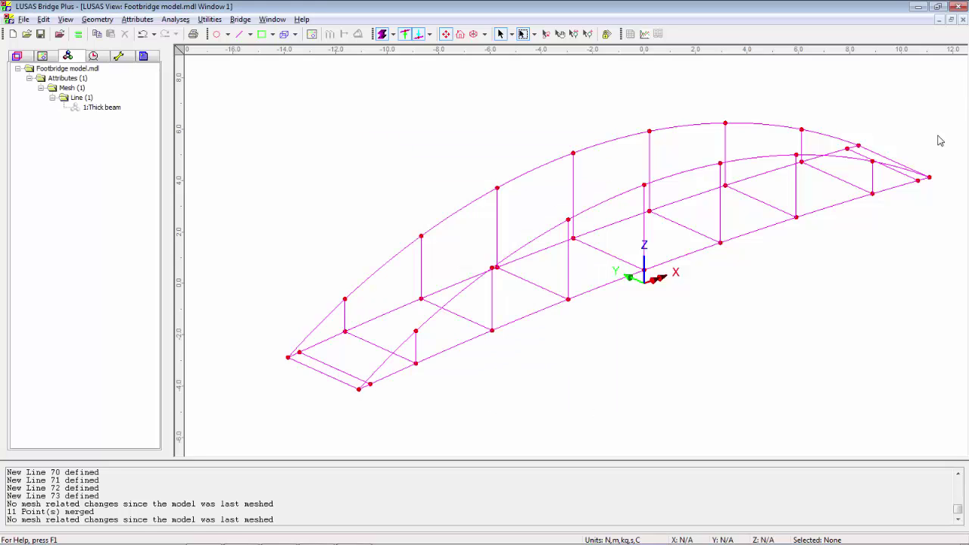
# Assign the Thick beam mesh to all lines of the bridge with a beta angle of 0
pyautogui.moveTo(960, 73); pyautogui.dragTo(219, 450)
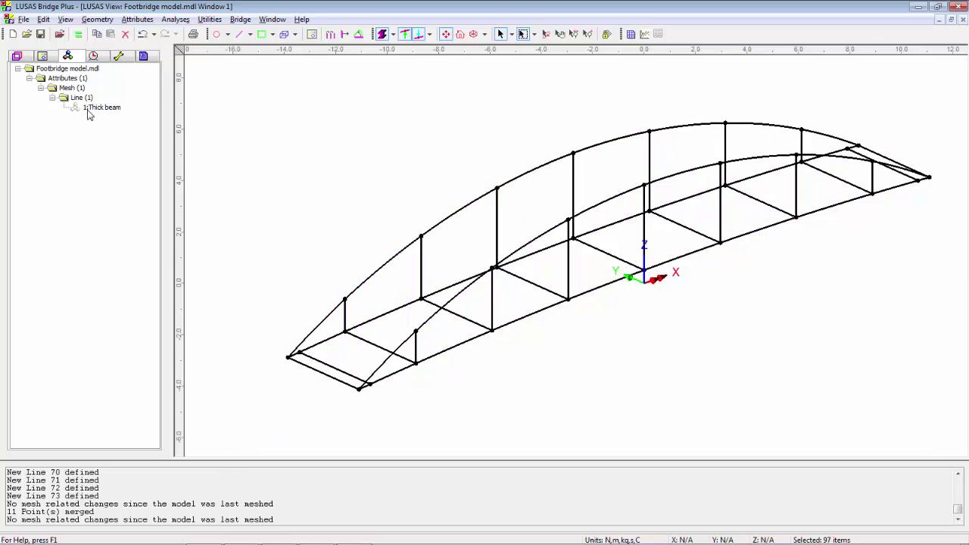
pyautogui.moveTo(299, 151); pyautogui.dragTo(303, 155)
pyautogui.click(434, 368)
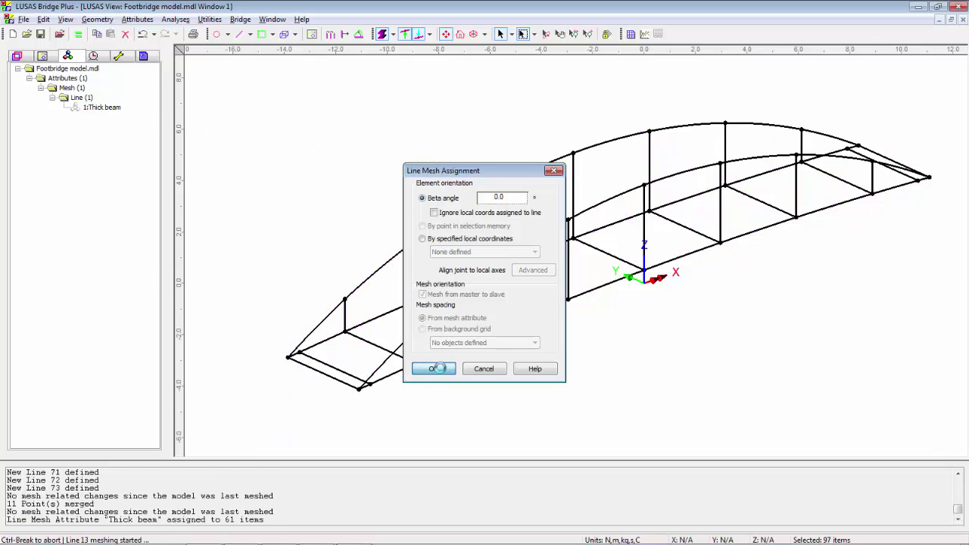
# Create a geometric line attribute from the EU Pipes (EN10210) library using the 273x20 CHS section
pyautogui.click(135, 18)
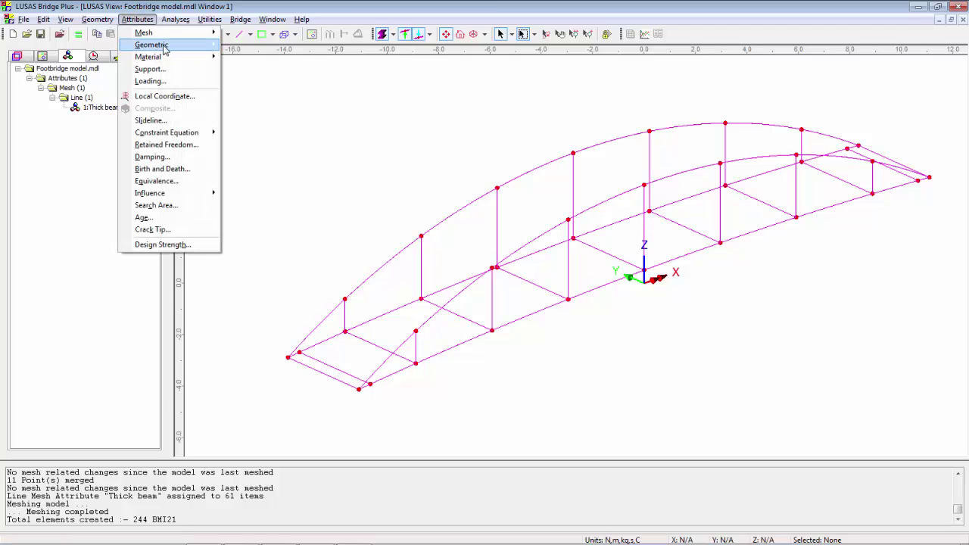
pyautogui.moveTo(197, 48)
pyautogui.click(244, 84)
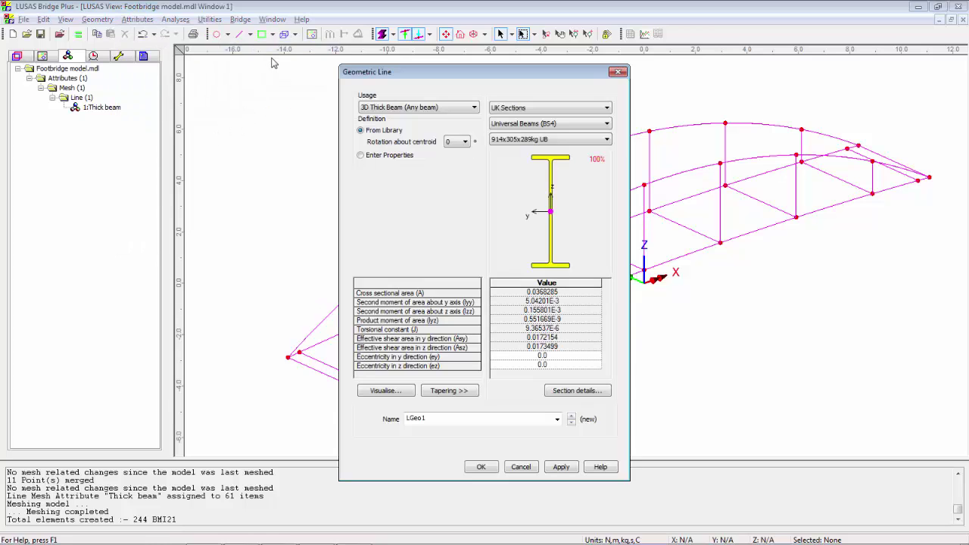
pyautogui.click(598, 111)
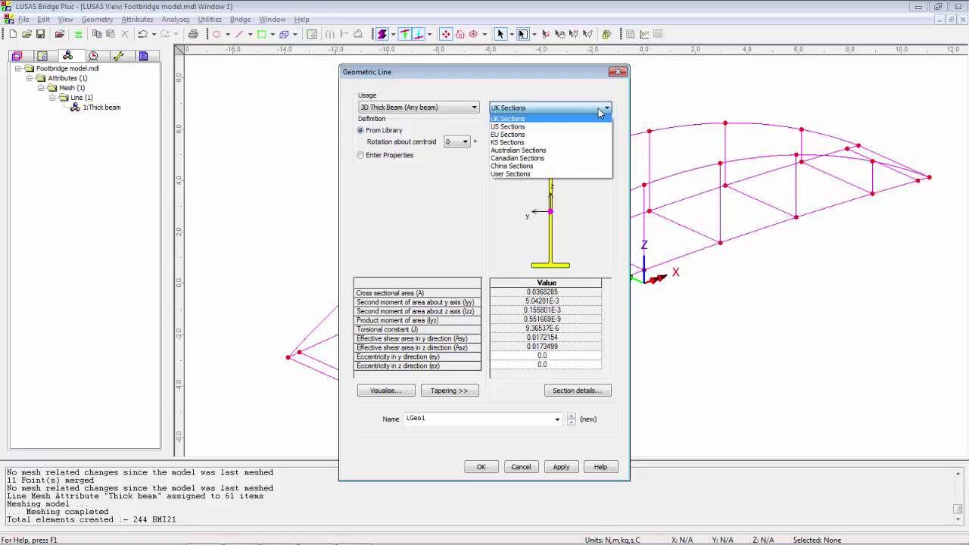
pyautogui.click(584, 140)
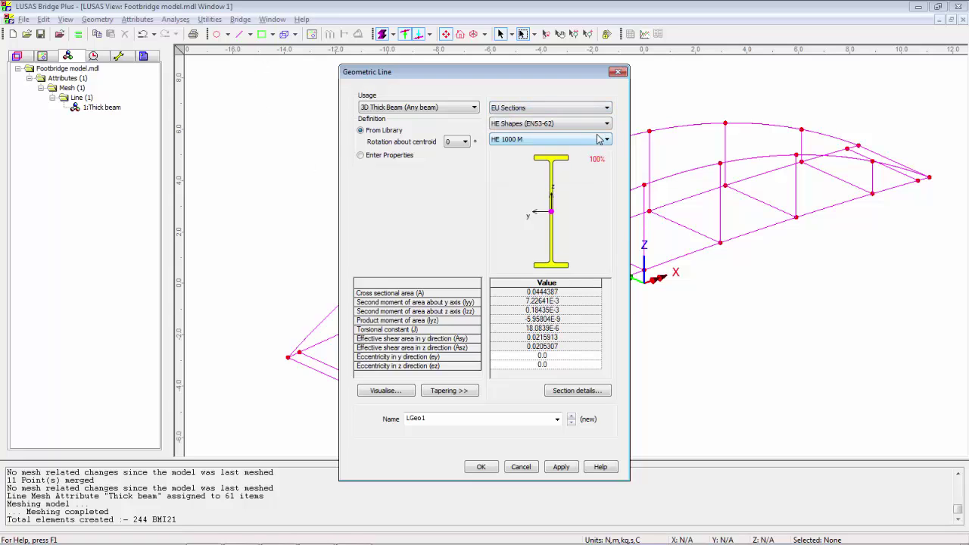
pyautogui.click(606, 123)
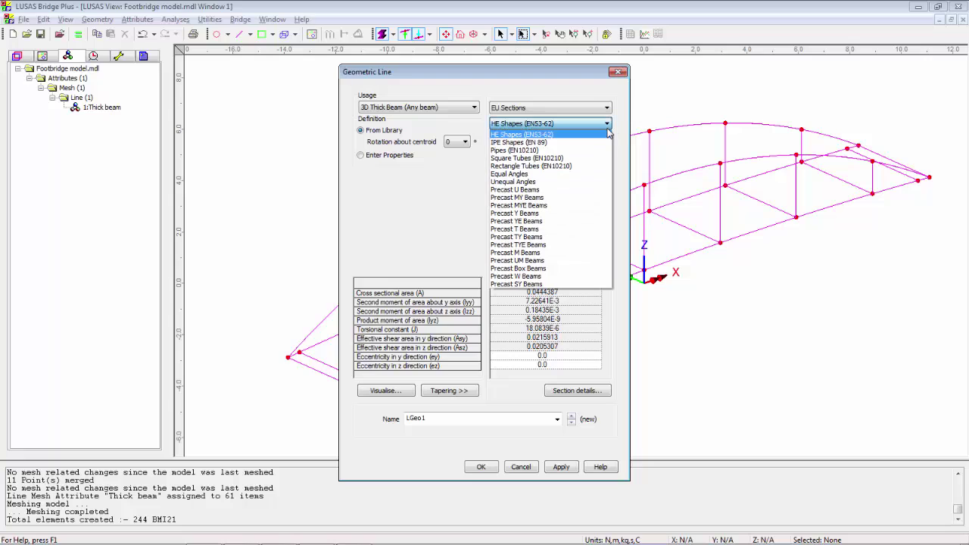
pyautogui.click(586, 150)
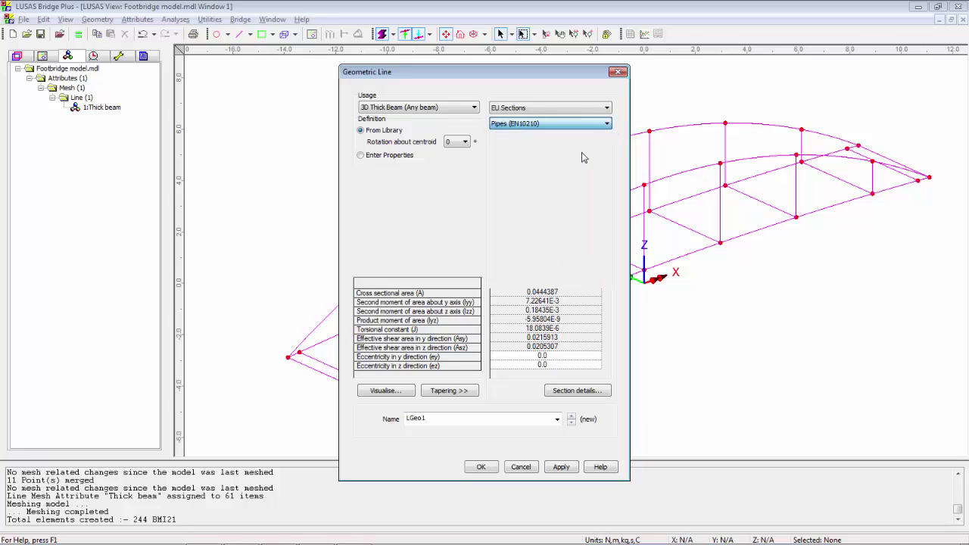
pyautogui.click(607, 140)
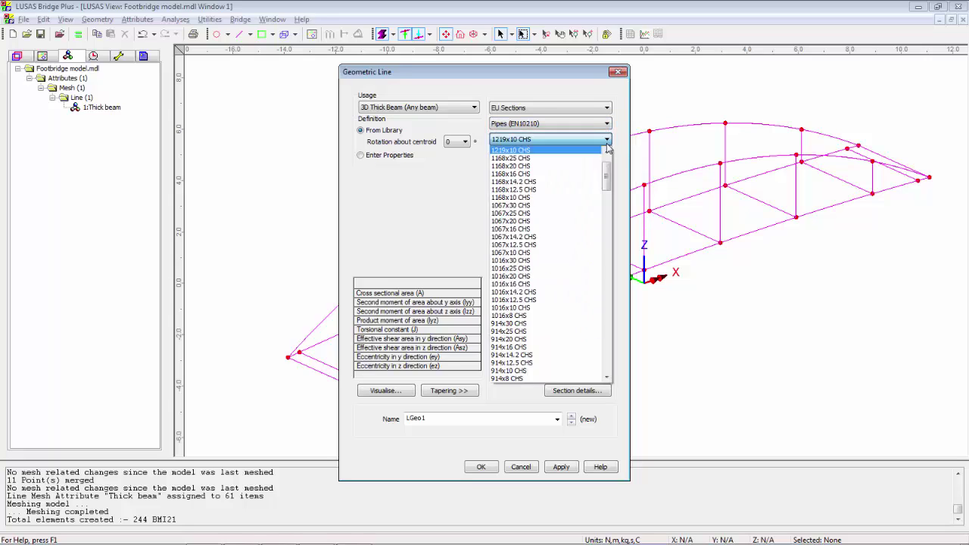
pyautogui.moveTo(607, 172); pyautogui.dragTo(604, 280)
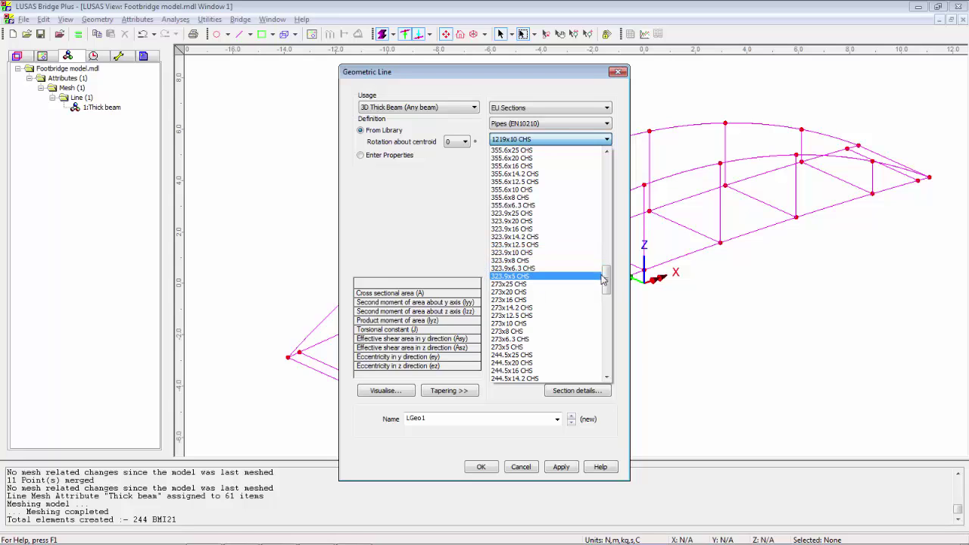
pyautogui.click(552, 292)
pyautogui.click(561, 468)
# Create a geometric line attribute with the 114.3x10 CHS section from the EU Pipes (EN10210) library
pyautogui.click(482, 420)
pyautogui.press('BackSpace')
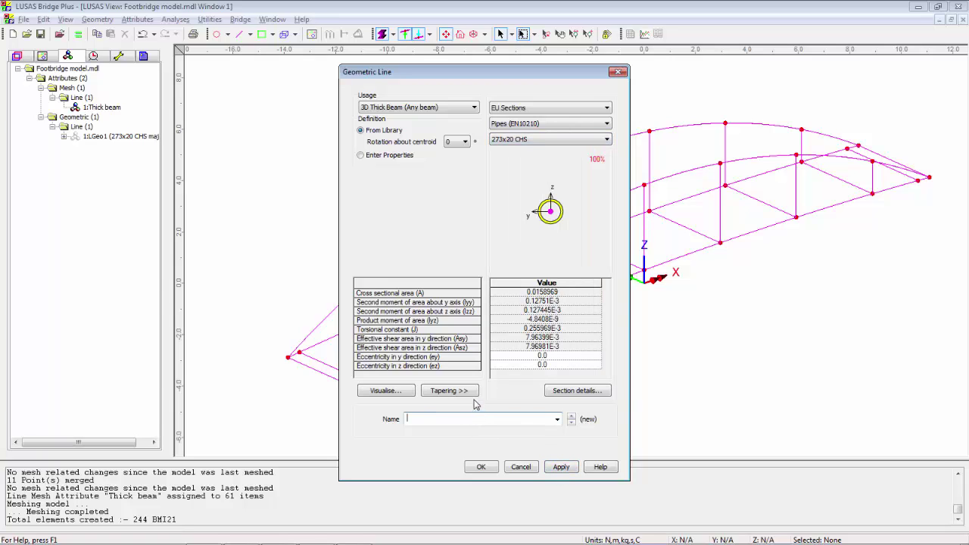
pyautogui.click(607, 141)
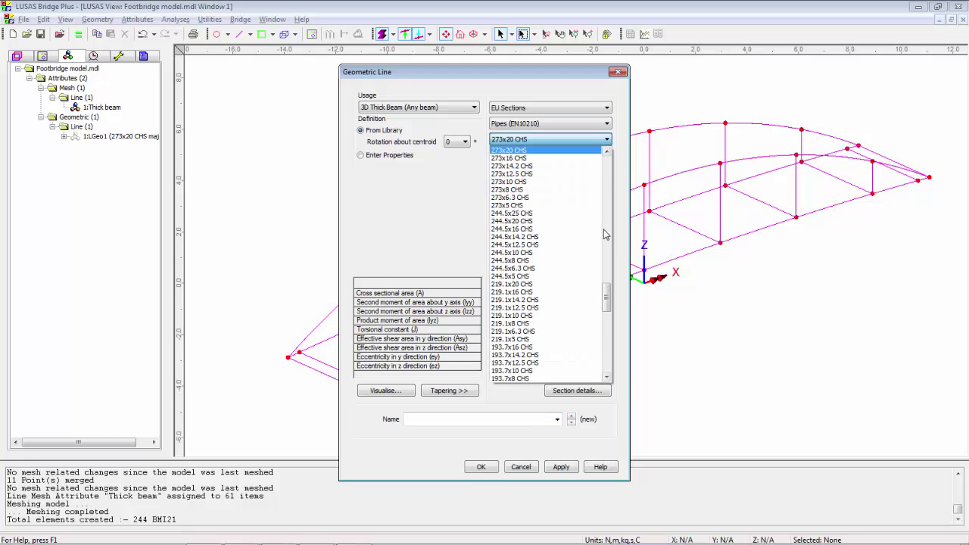
pyautogui.moveTo(608, 299); pyautogui.dragTo(614, 331)
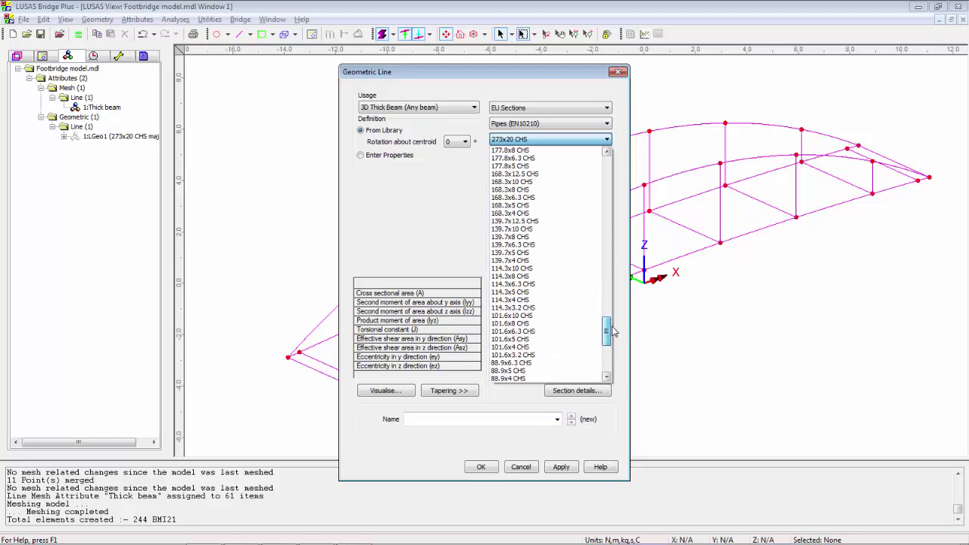
pyautogui.click(541, 268)
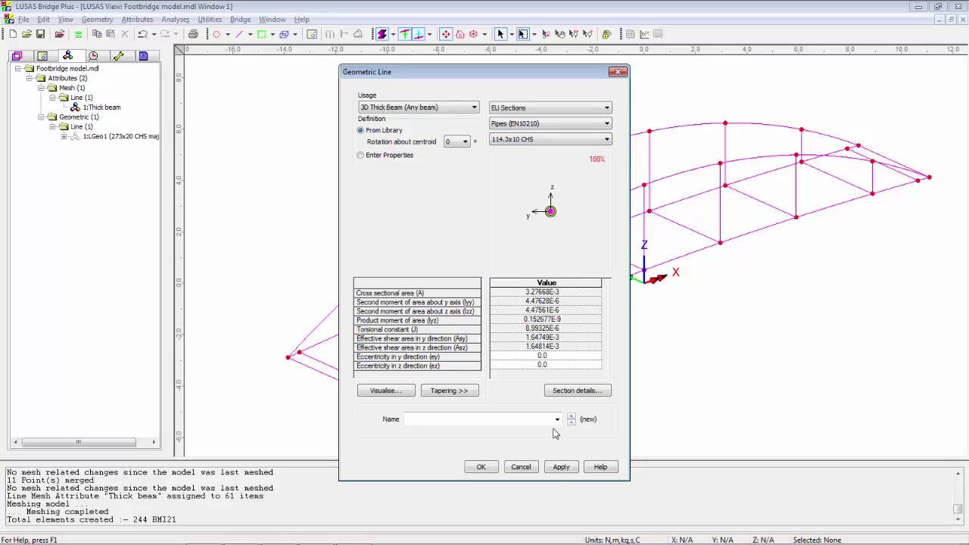
pyautogui.click(561, 467)
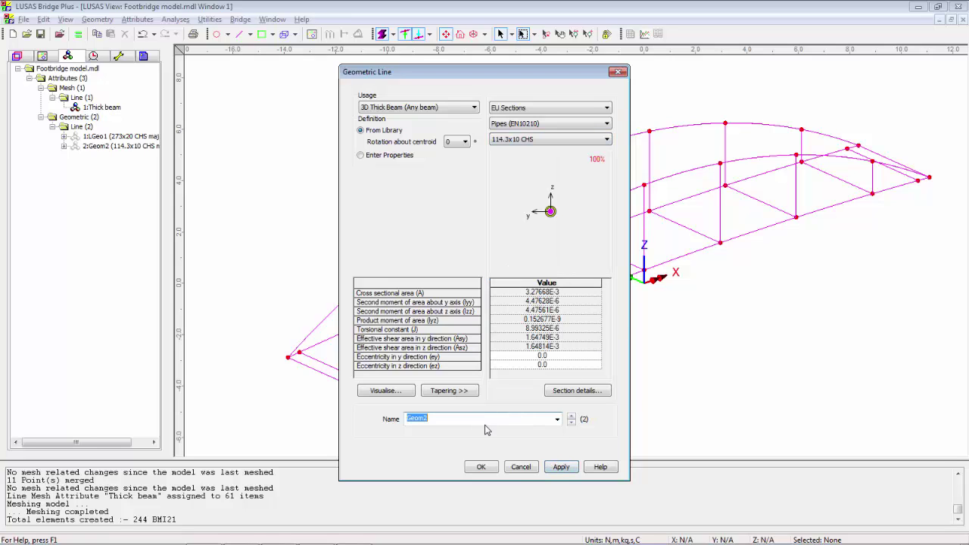
# Create a geometric line attribute with the HE 280 A section from the EU HE Shapes (EN53-62) library
pyautogui.press('Delete')
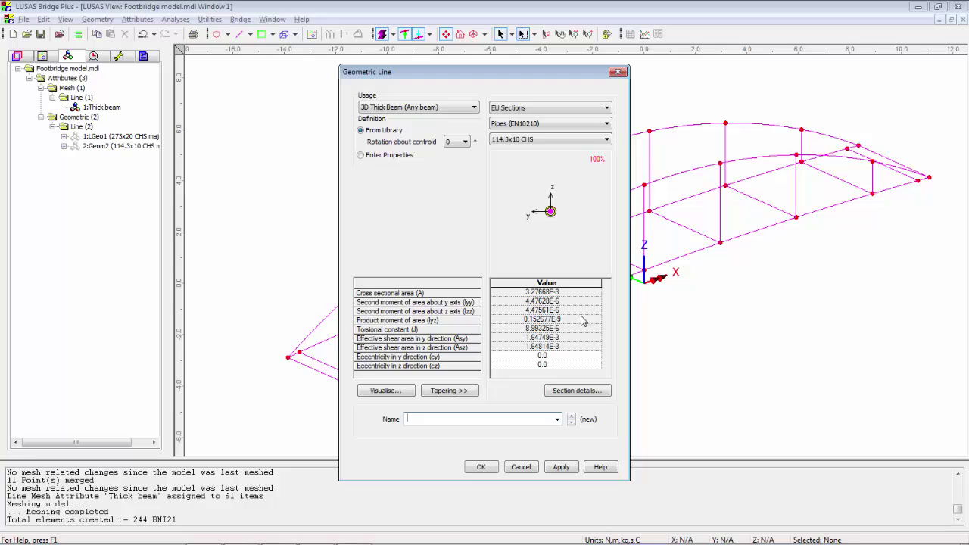
pyautogui.click(607, 124)
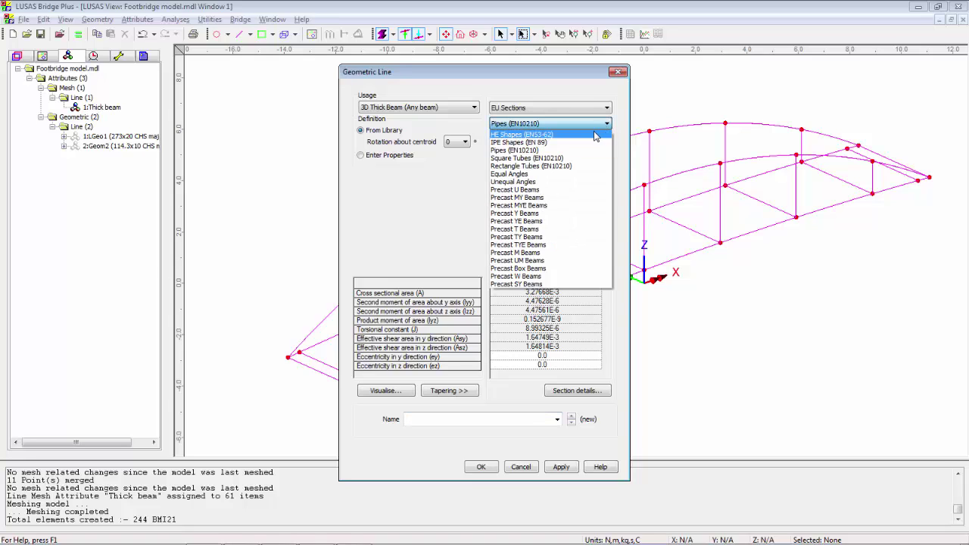
pyautogui.click(595, 135)
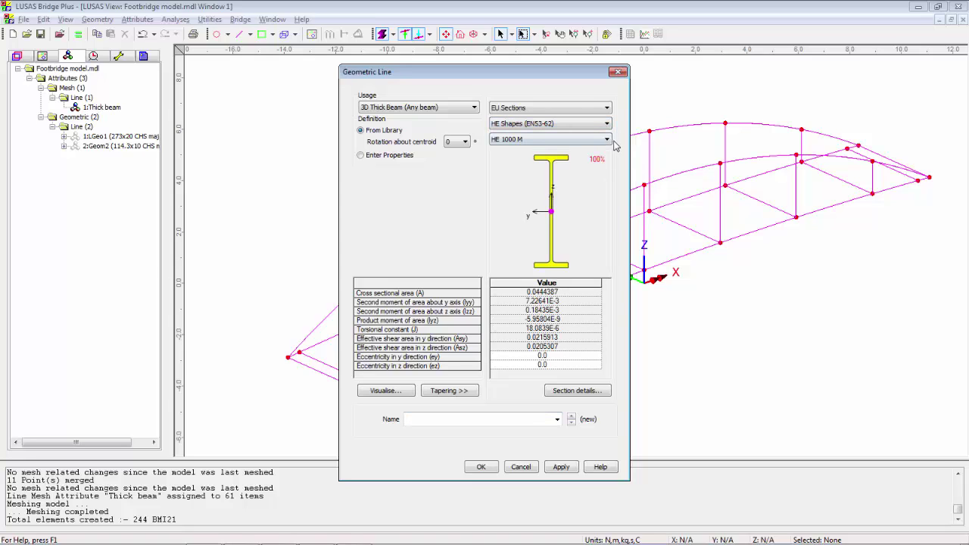
pyautogui.click(606, 139)
pyautogui.moveTo(609, 206); pyautogui.dragTo(606, 290)
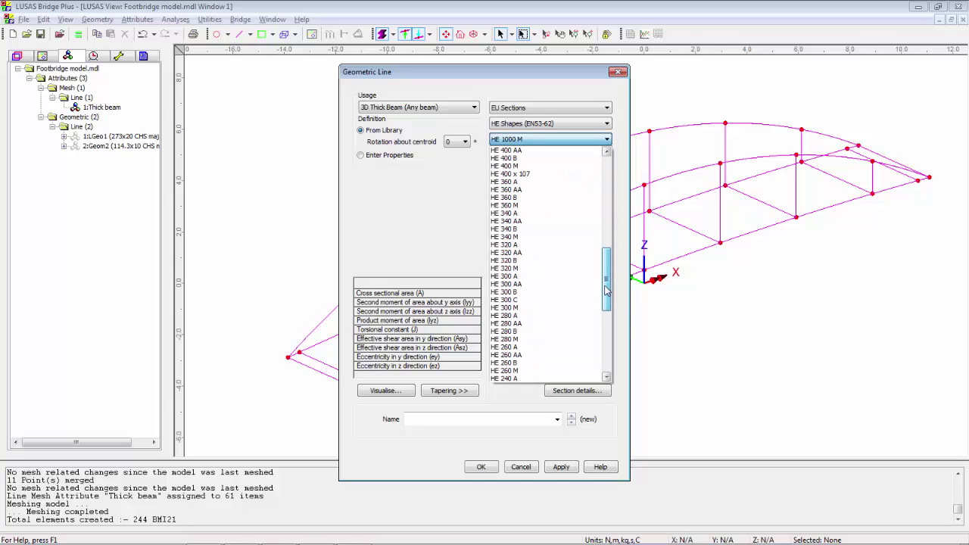
pyautogui.click(548, 315)
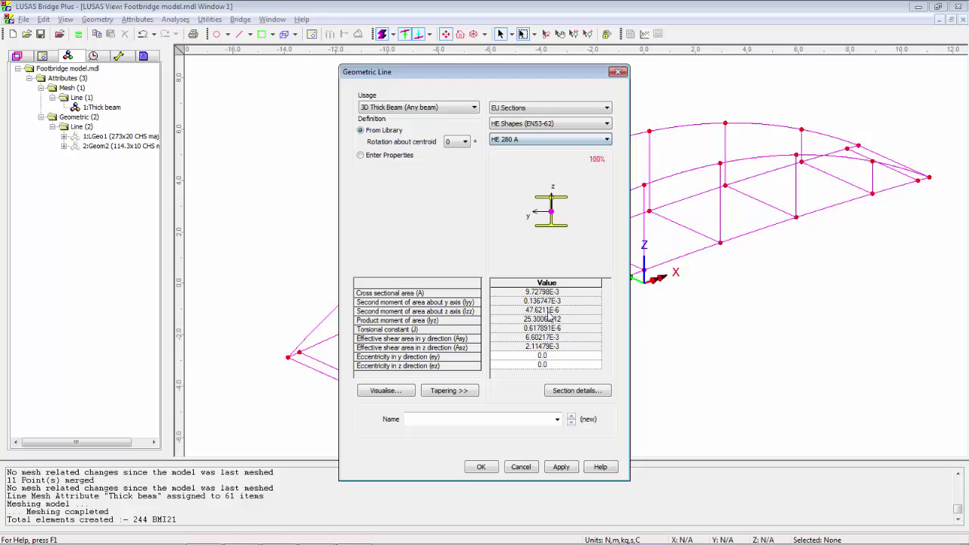
pyautogui.click(574, 470)
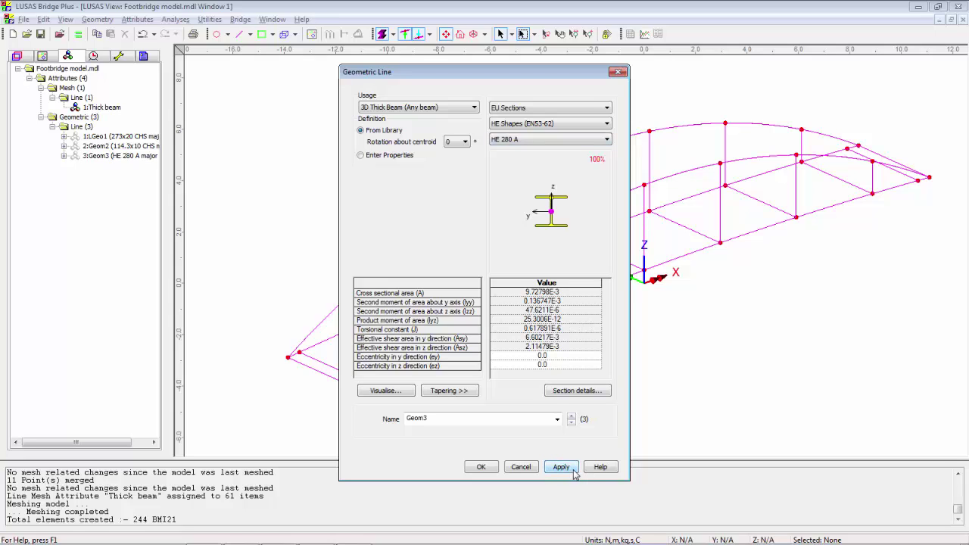
# Create another HE 280 A geometric line attribute with the section rotated 90° about its centroid
pyautogui.click(465, 142)
pyautogui.click(452, 160)
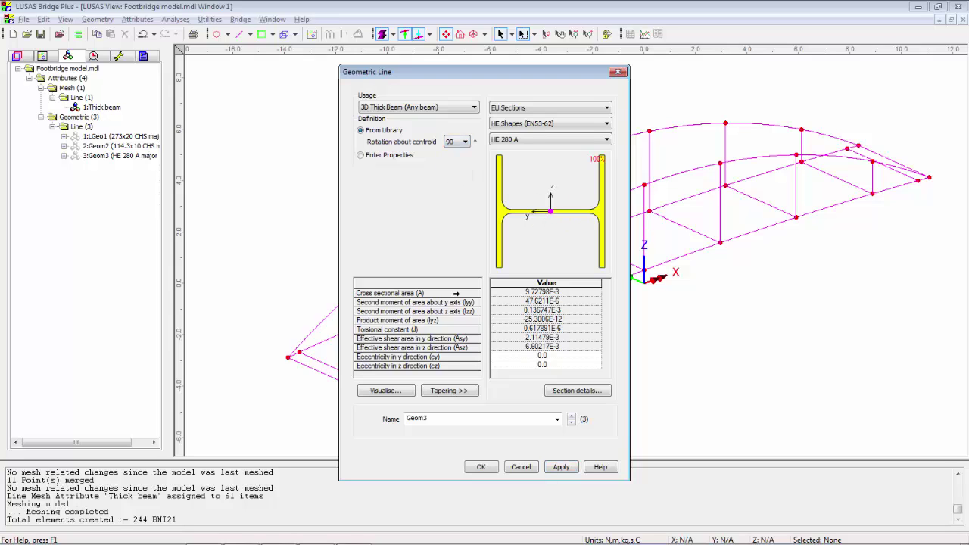
pyautogui.doubleClick(476, 419)
pyautogui.press('BackSpace')
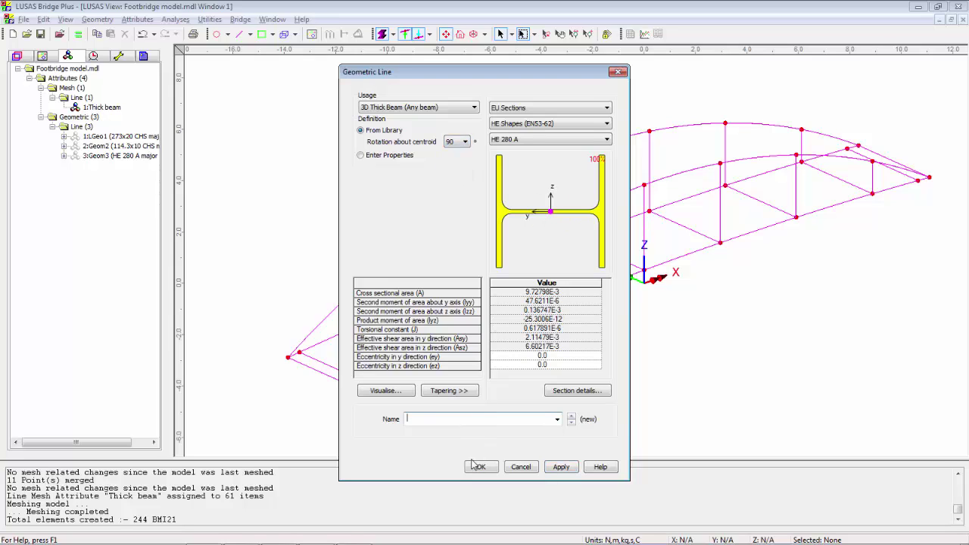
pyautogui.click(478, 466)
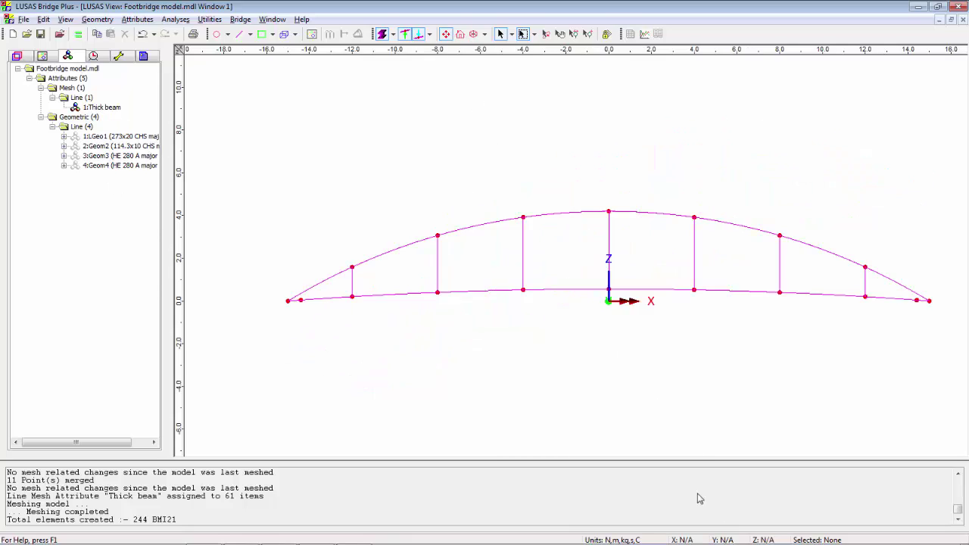
# Assign the 273x20 CHS section to the lines of both arches together with the hangers
pyautogui.moveTo(290, 188); pyautogui.dragTo(931, 282)
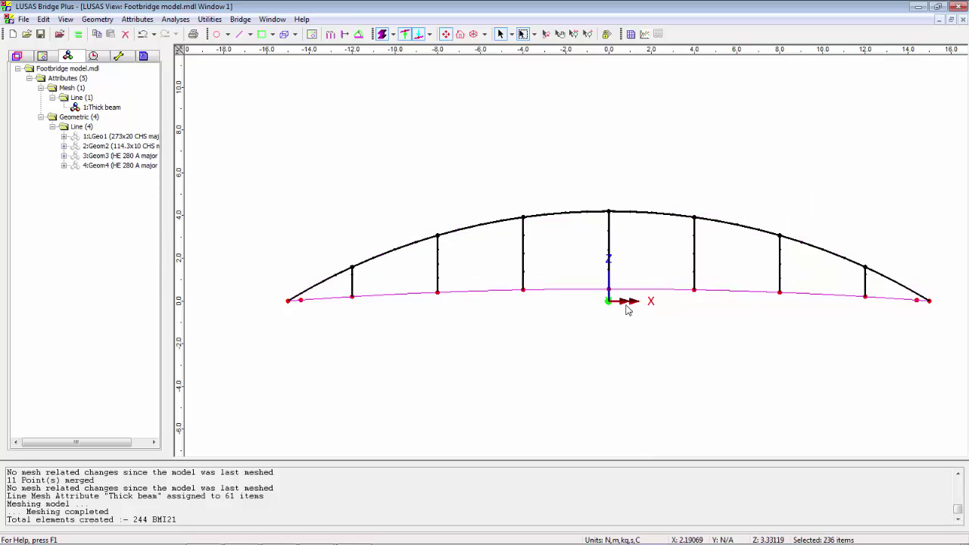
pyautogui.moveTo(99, 136); pyautogui.dragTo(480, 151)
pyautogui.click(476, 145)
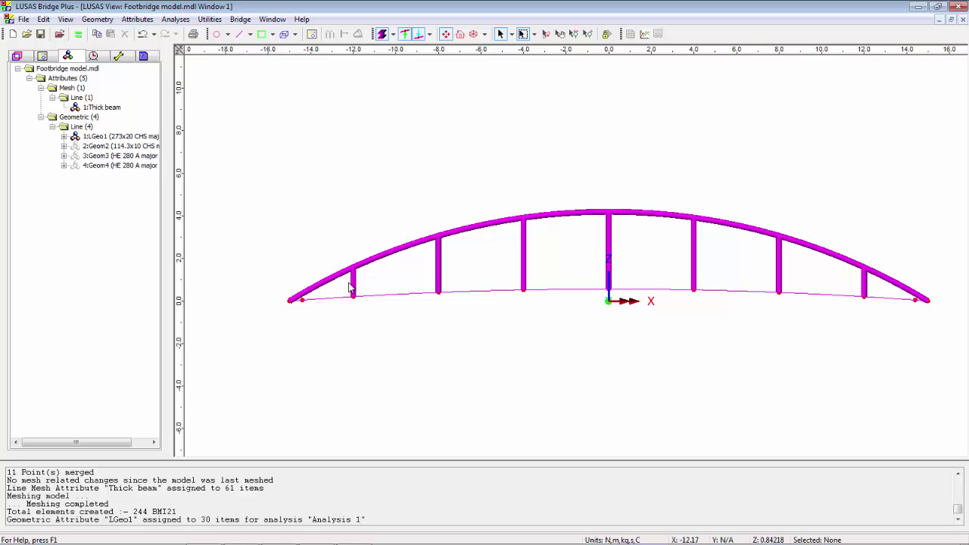
# Assign the 114.3x10 CHS section to all vertical hangers on both sides of the bridge
pyautogui.moveTo(350, 282); pyautogui.dragTo(871, 287)
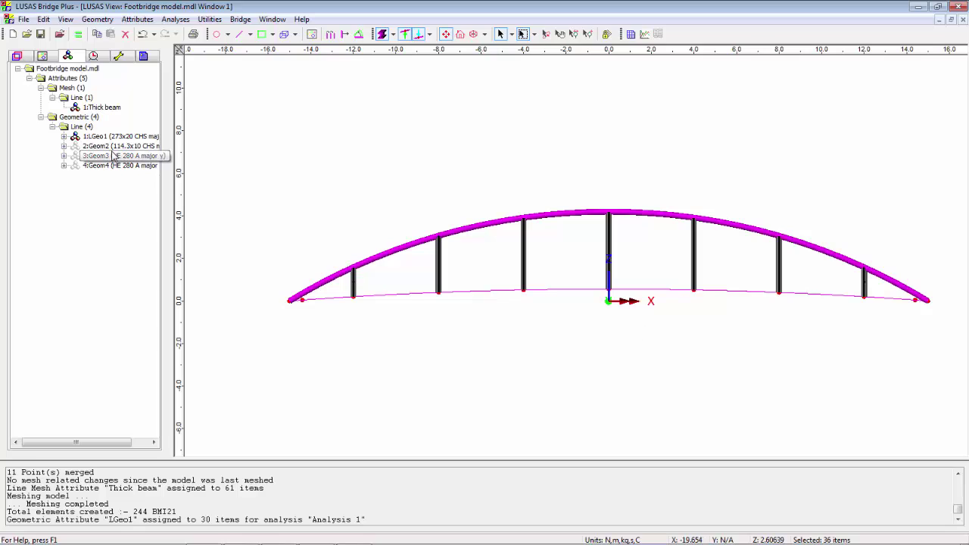
pyautogui.moveTo(109, 147); pyautogui.dragTo(488, 178)
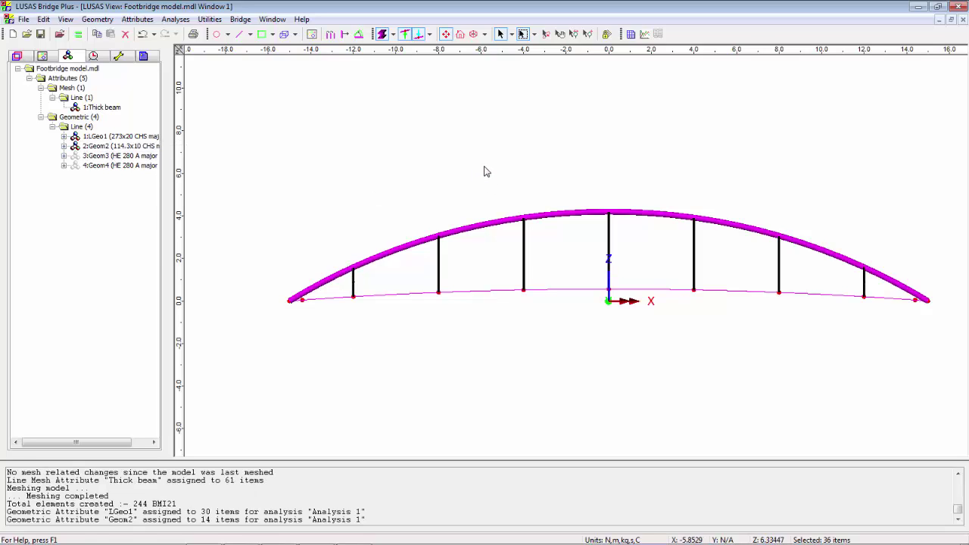
pyautogui.click(478, 165)
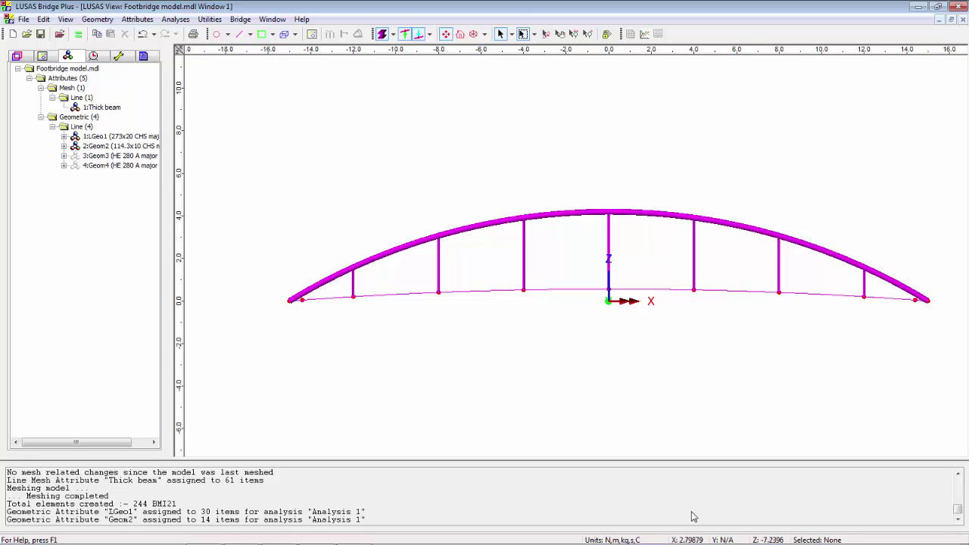
# Assign the unrotated HE 280 A section to all crossbeams and stiffening beams at deck level and check their orientation
pyautogui.press('y')
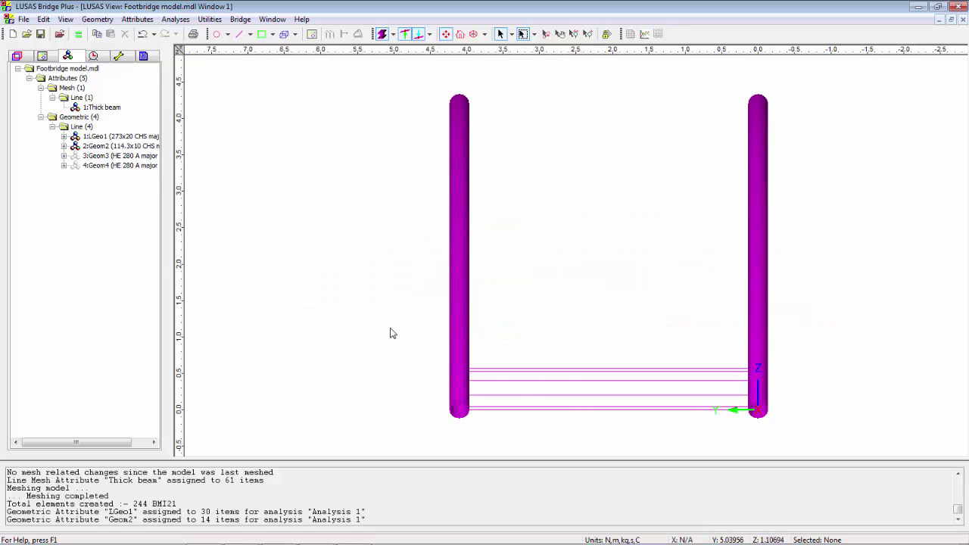
pyautogui.moveTo(411, 342); pyautogui.dragTo(802, 449)
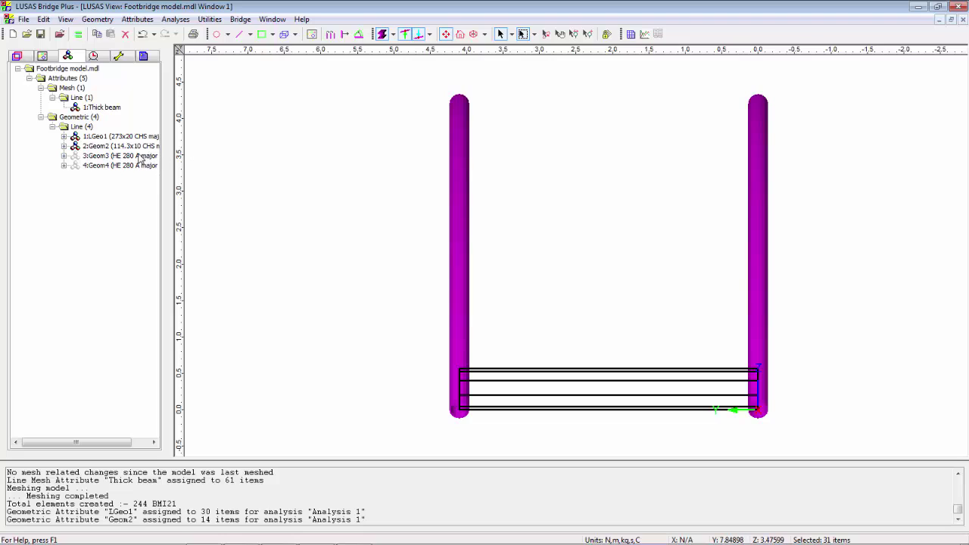
pyautogui.moveTo(268, 185); pyautogui.dragTo(368, 210)
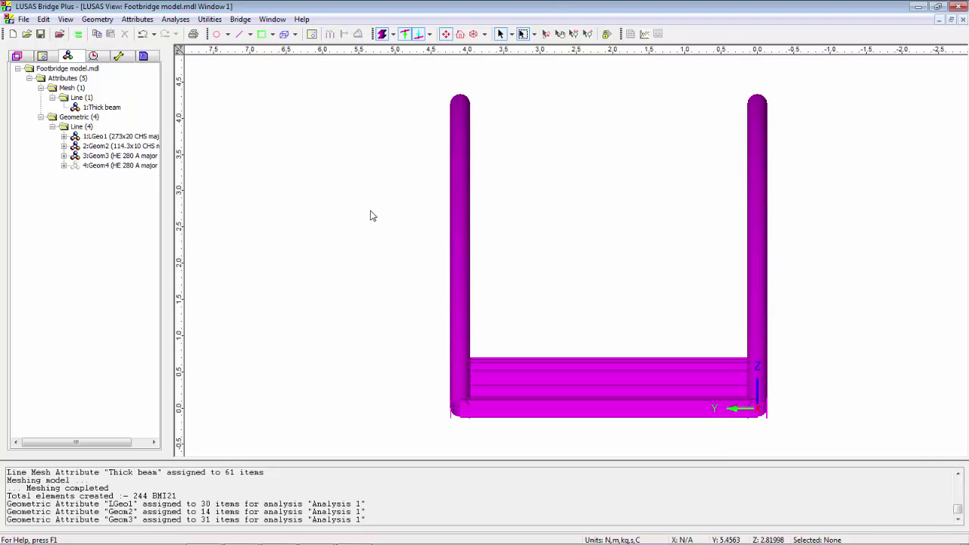
pyautogui.click(472, 34)
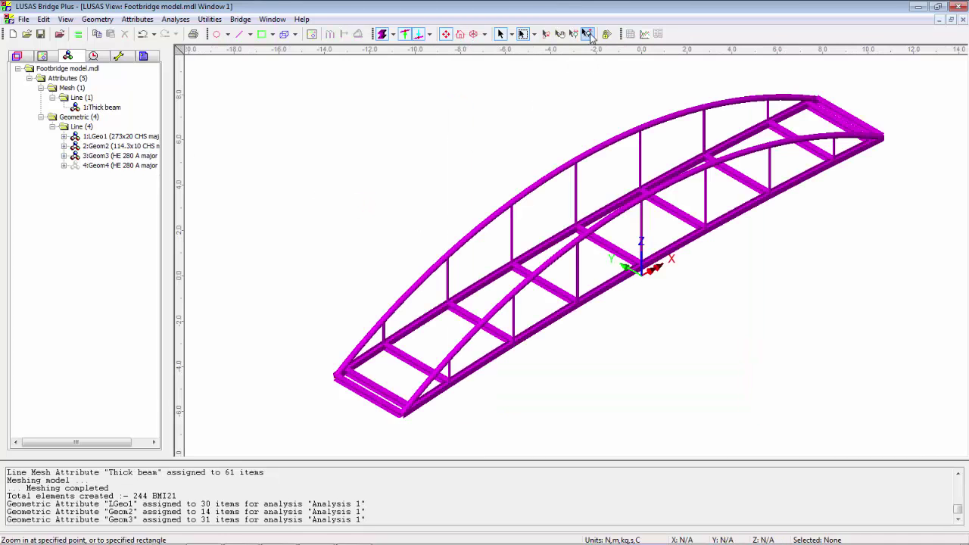
pyautogui.click(589, 34)
pyautogui.moveTo(286, 347); pyautogui.dragTo(489, 439)
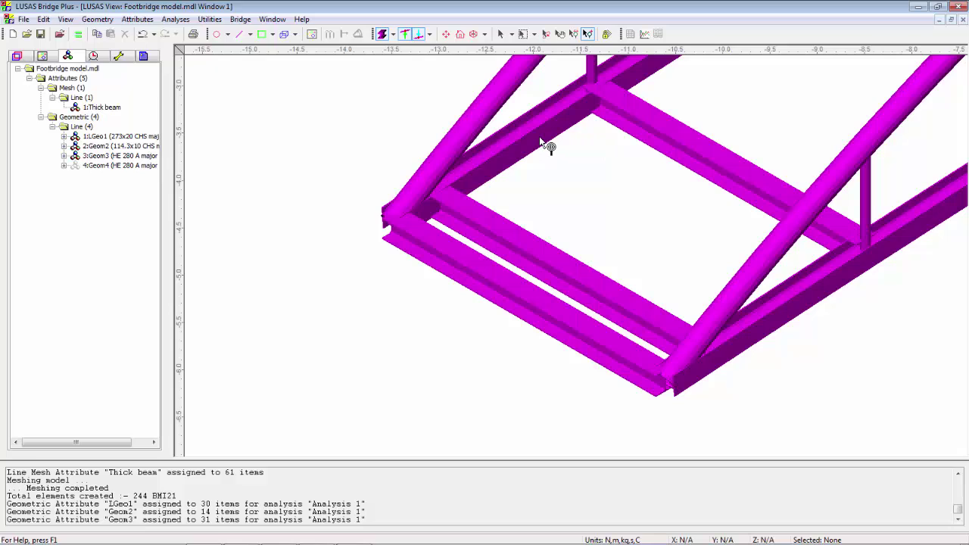
pyautogui.click(447, 35)
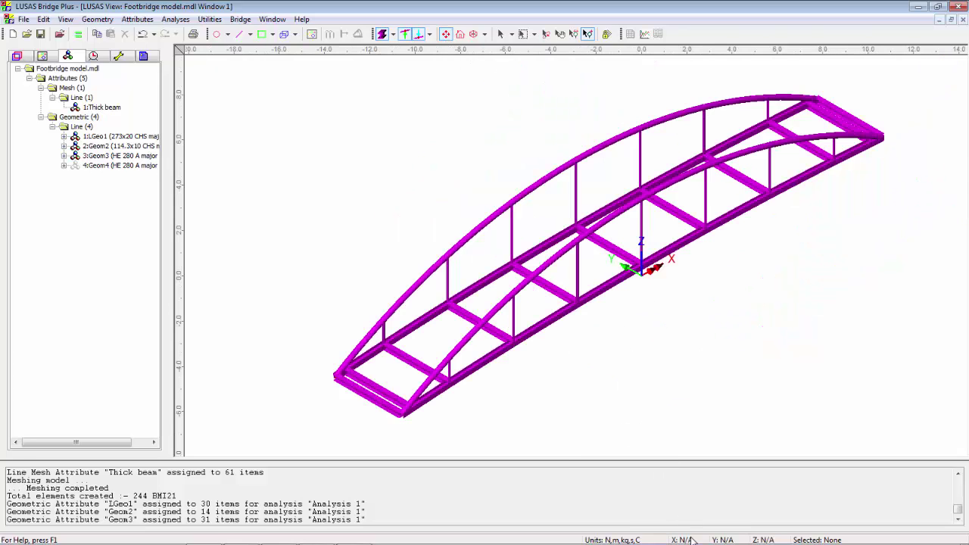
# Assign the 90° rotated HE 280 A section to the longitudinal stiffening beams on both sides and check their orientation
pyautogui.press('x')
pyautogui.click(500, 34)
pyautogui.moveTo(440, 324); pyautogui.dragTo(501, 450)
pyautogui.moveTo(724, 328); pyautogui.dragTo(807, 437)
pyautogui.moveTo(130, 165); pyautogui.dragTo(364, 199)
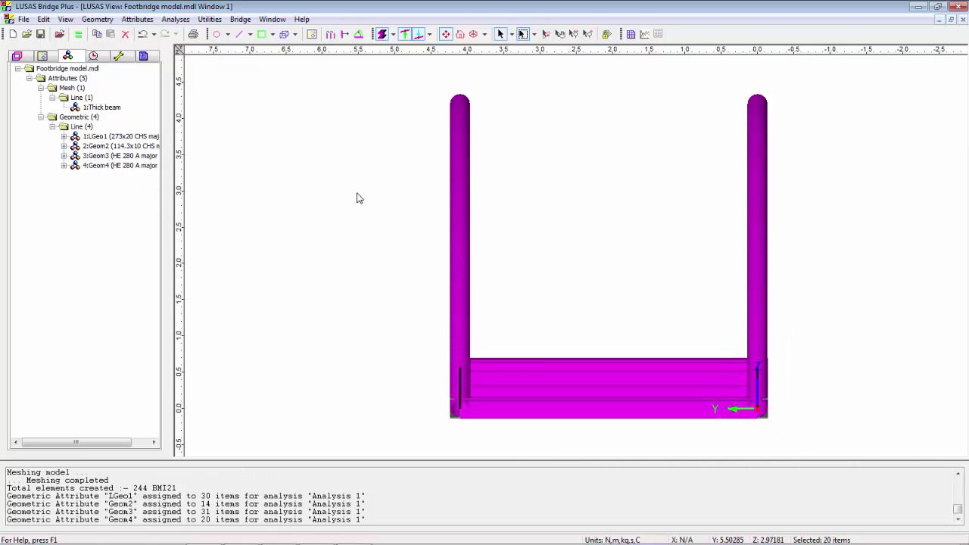
pyautogui.click(511, 117)
pyautogui.click(473, 34)
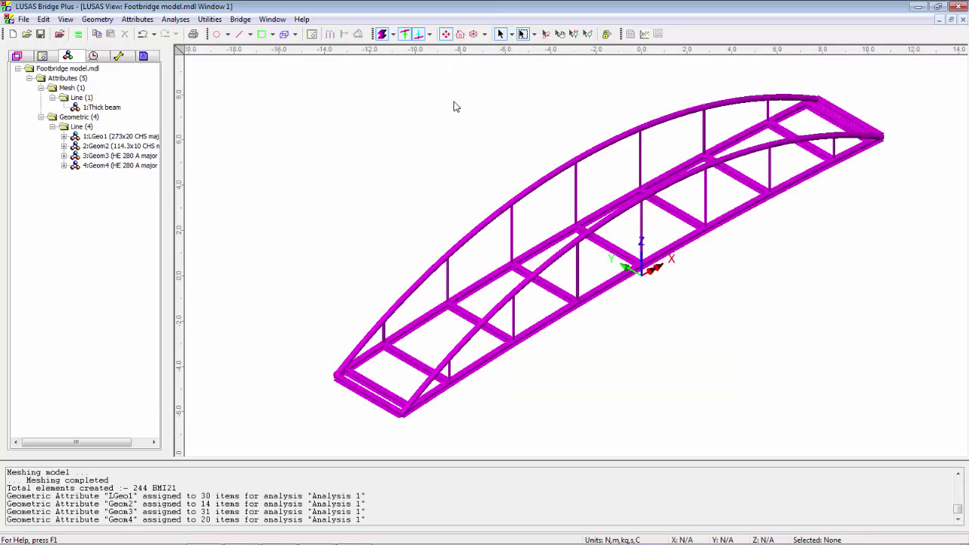
pyautogui.click(588, 34)
pyautogui.moveTo(291, 287); pyautogui.dragTo(508, 411)
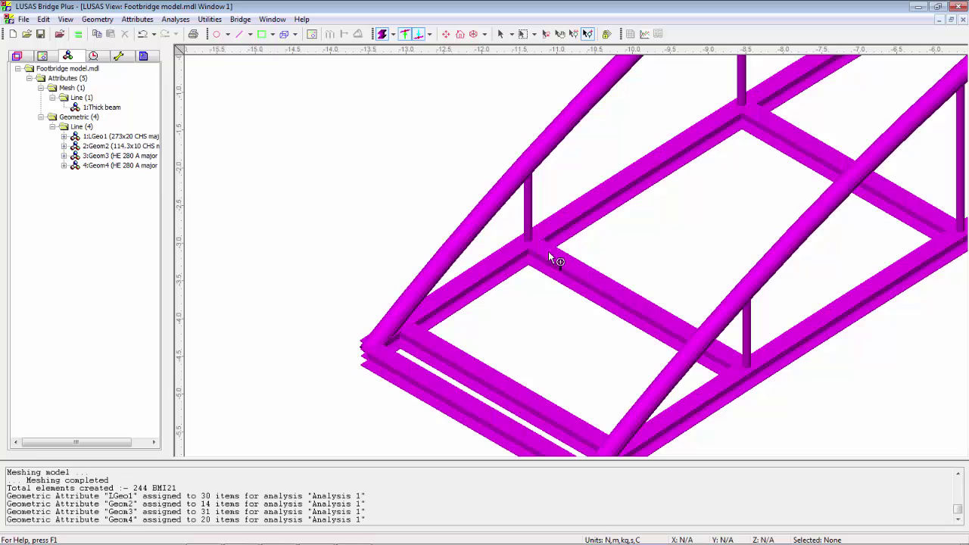
pyautogui.click(501, 34)
pyautogui.click(446, 34)
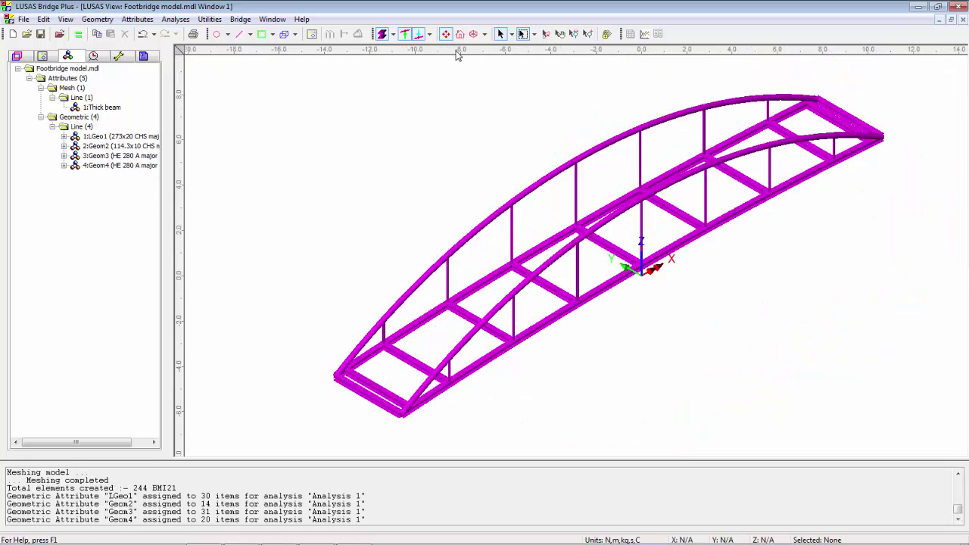
# Create a Steel EU material of grade Structural EN1993-1-1:2005 from the material library and assign it to the whole bridge
pyautogui.click(137, 19)
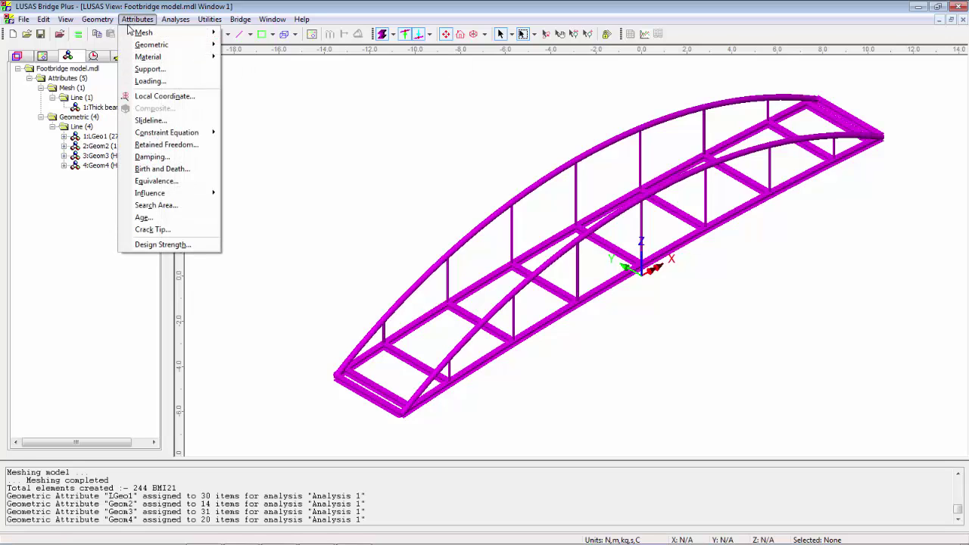
pyautogui.moveTo(152, 57)
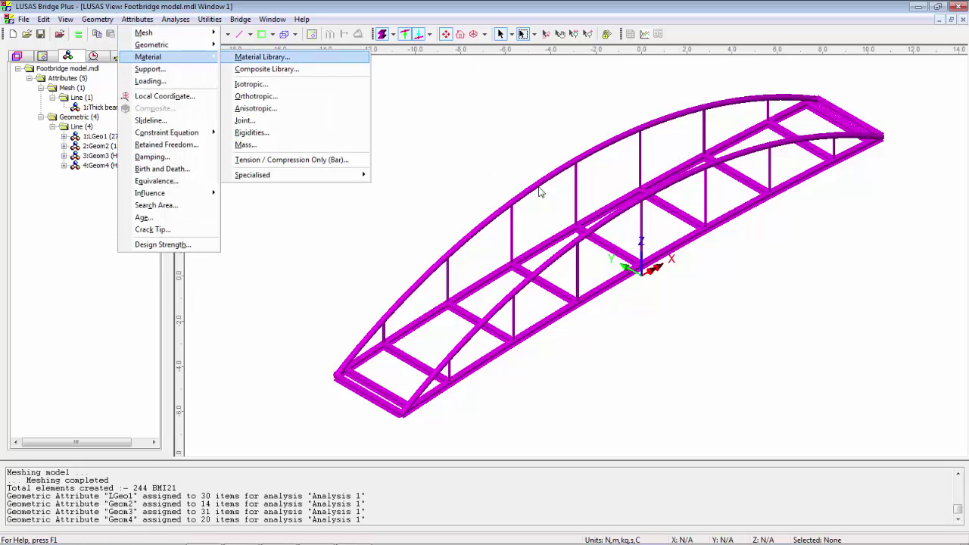
pyautogui.click(300, 59)
pyautogui.click(570, 219)
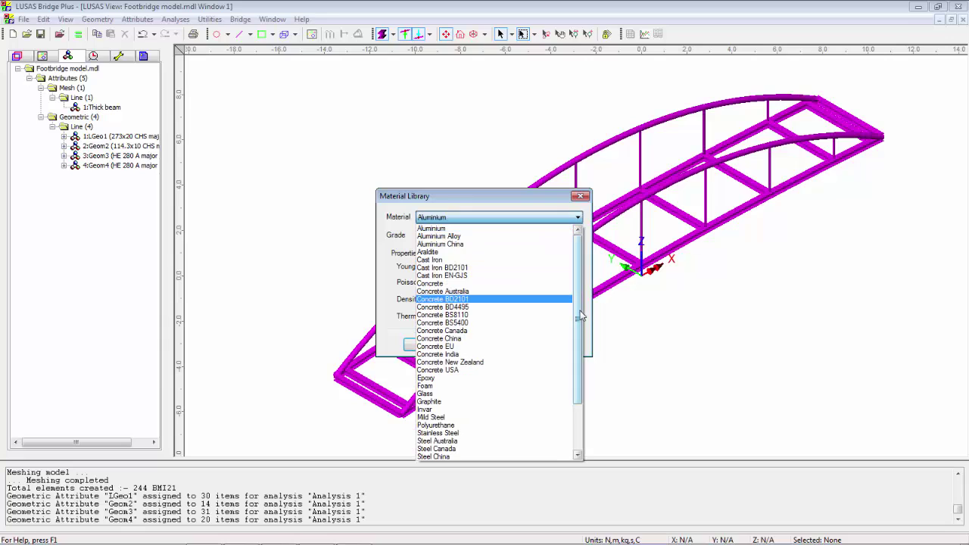
pyautogui.moveTo(578, 310); pyautogui.dragTo(582, 371)
pyautogui.click(504, 402)
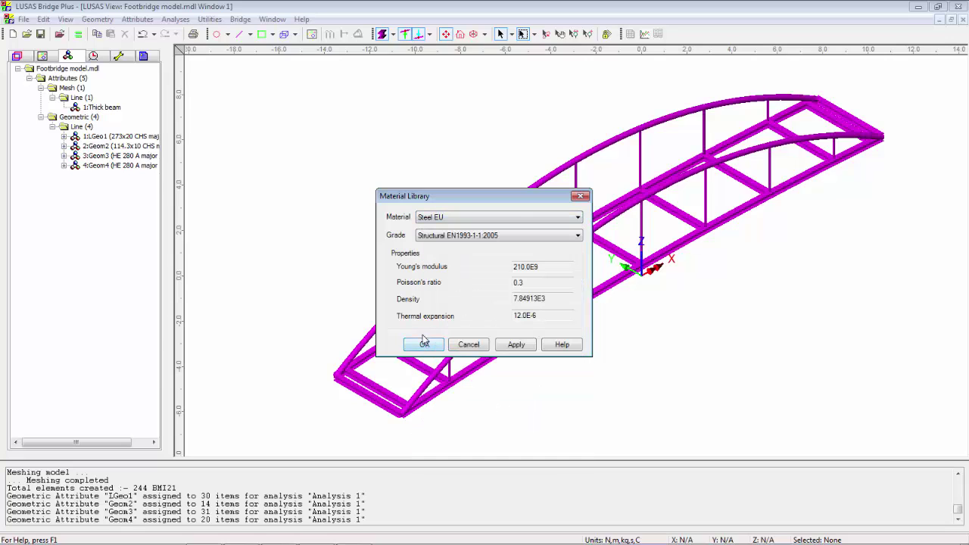
pyautogui.click(426, 344)
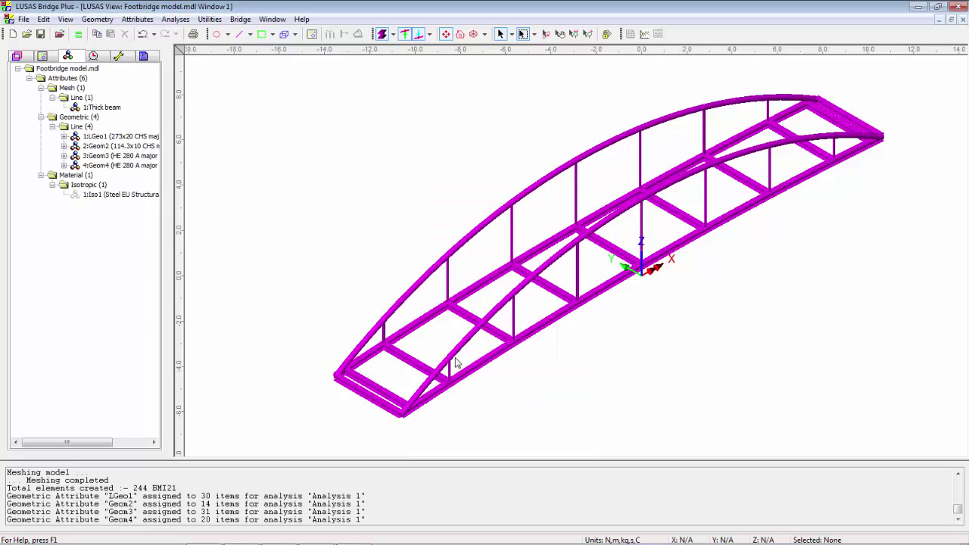
pyautogui.moveTo(903, 78); pyautogui.dragTo(250, 458)
pyautogui.moveTo(119, 197); pyautogui.dragTo(359, 210)
# Create a structural support named Pinned with translation fixed in X, Y and Z and all rotations free
pyautogui.click(137, 19)
pyautogui.click(176, 69)
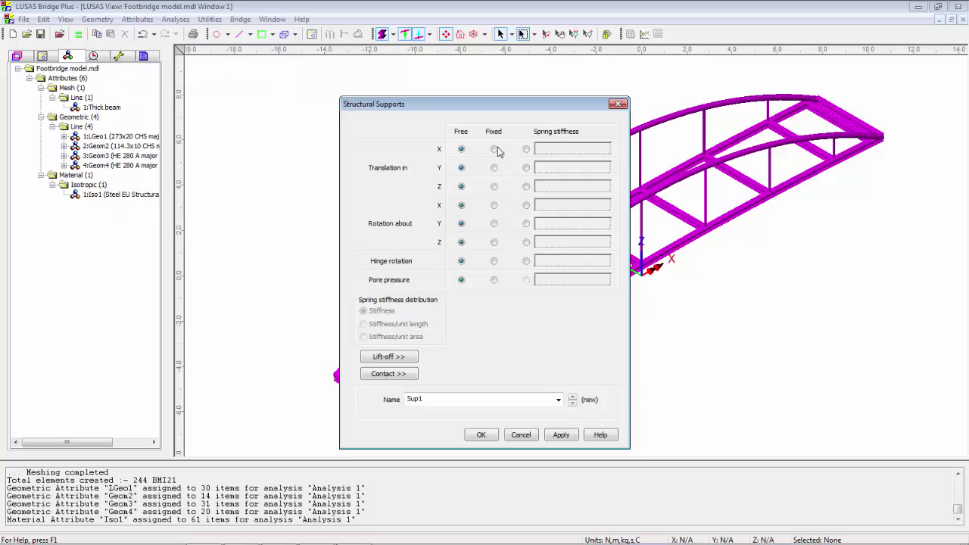
pyautogui.click(494, 150)
pyautogui.click(493, 167)
pyautogui.click(494, 186)
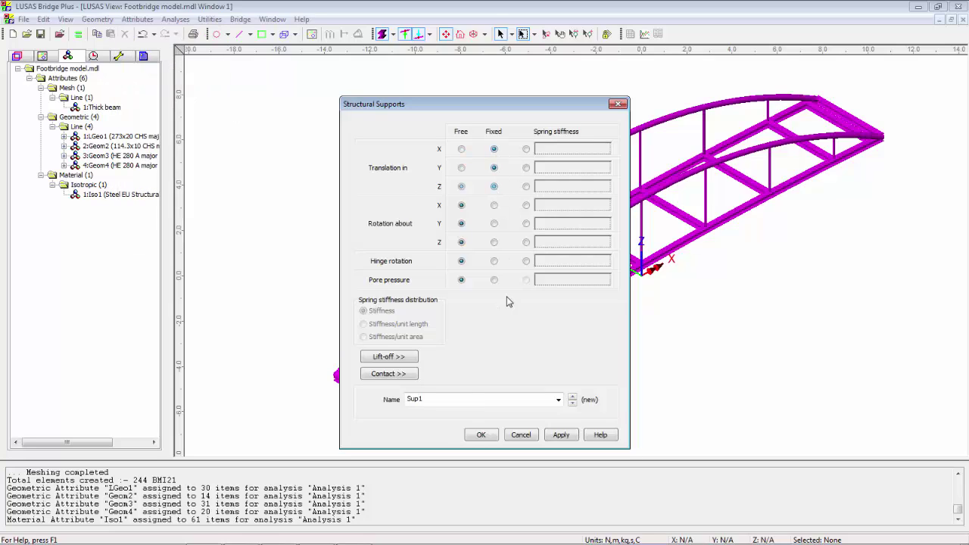
pyautogui.click(469, 397)
pyautogui.write('Pinned')
pyautogui.click(558, 435)
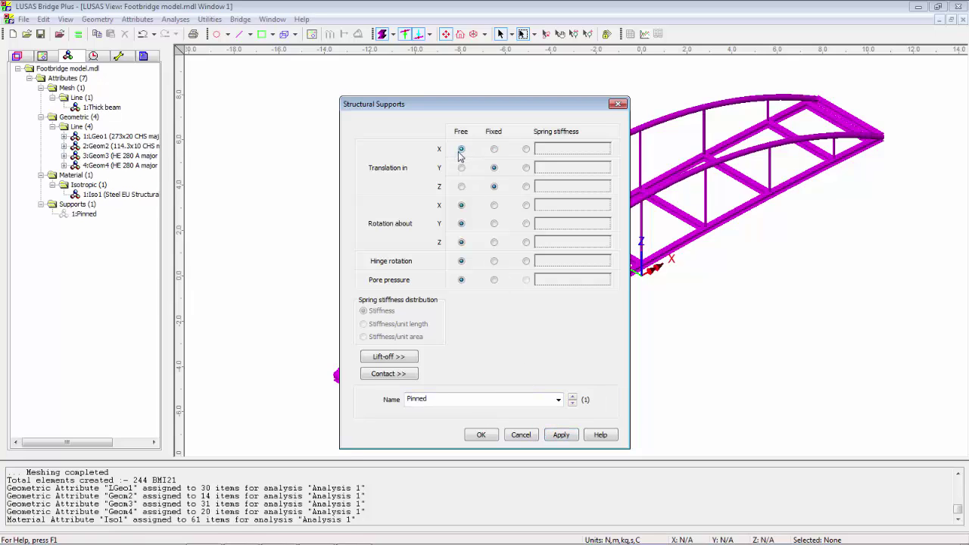
# Create a second structural support named Roller with X translation free and Y and Z translation fixed
pyautogui.click(461, 397)
pyautogui.write('Roller')
pyautogui.click(481, 435)
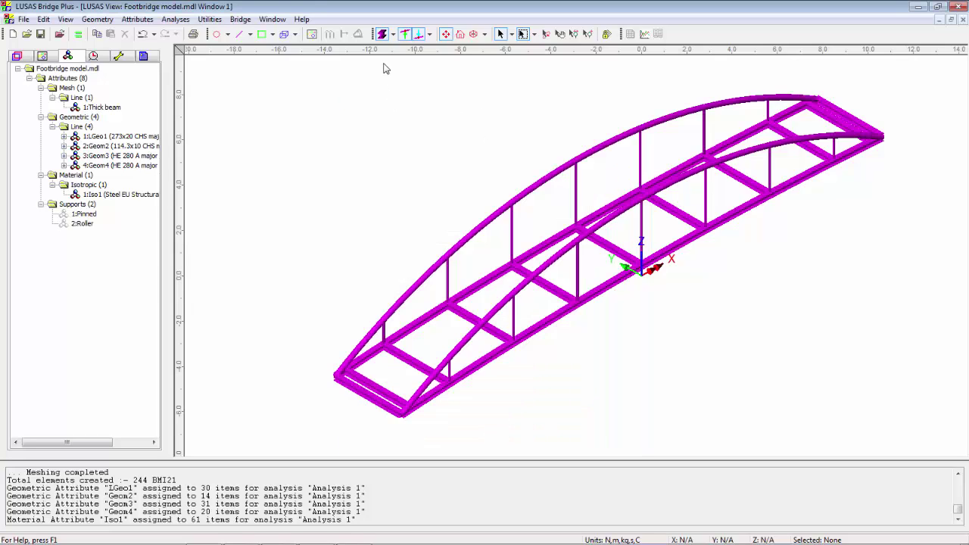
# Turn off the fleshed member display and assign the Pinned support to both corner points at the bridge's negative X end
pyautogui.click(383, 33)
pyautogui.click(336, 378)
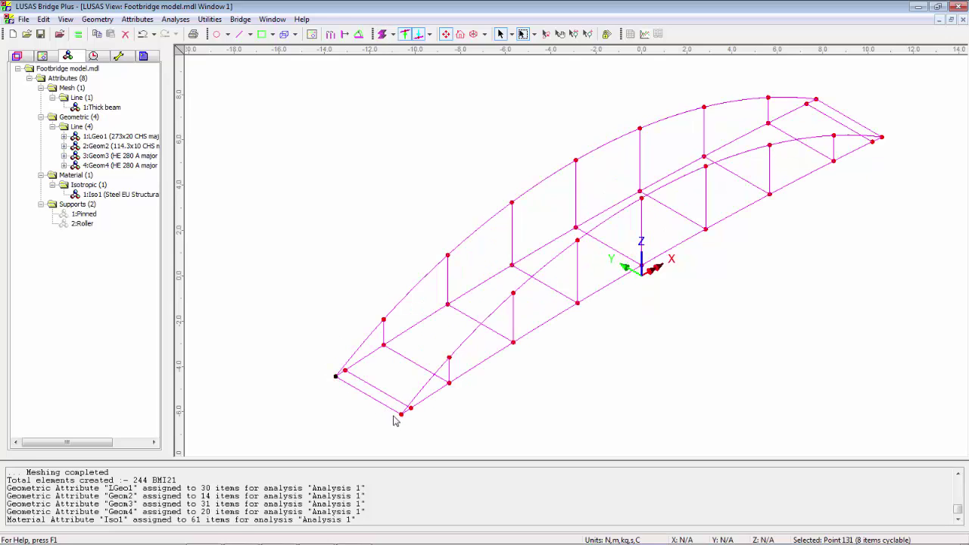
pyautogui.keyDown('shift'); pyautogui.click(401, 414); pyautogui.keyUp('shift')
pyautogui.moveTo(91, 217); pyautogui.dragTo(447, 254)
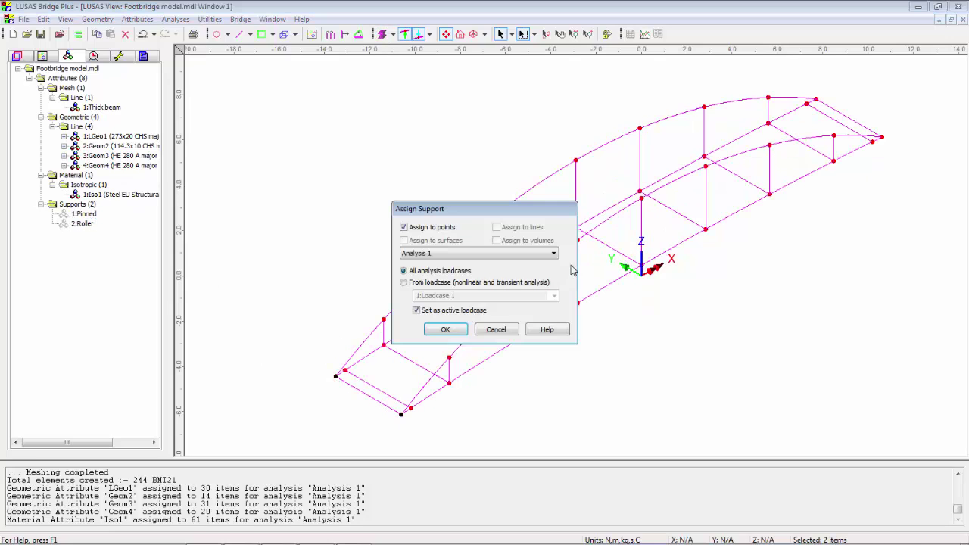
pyautogui.click(445, 330)
# Assign the Roller support to both corner points at the bridge's positive X end and restore the fleshed member display
pyautogui.click(821, 97)
pyautogui.keyDown('shift'); pyautogui.click(889, 137); pyautogui.keyUp('shift')
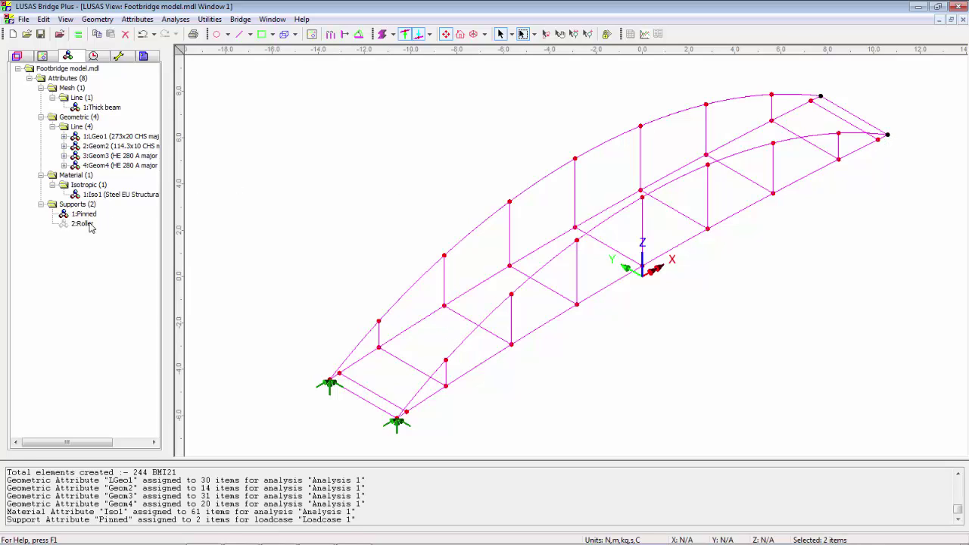
pyautogui.moveTo(89, 228); pyautogui.dragTo(402, 199)
pyautogui.click(446, 331)
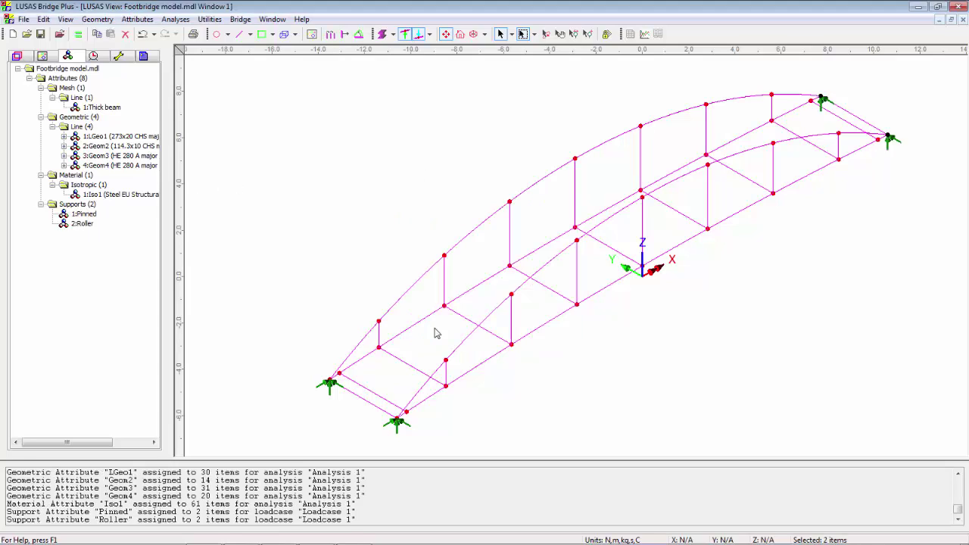
pyautogui.click(312, 174)
pyautogui.click(382, 33)
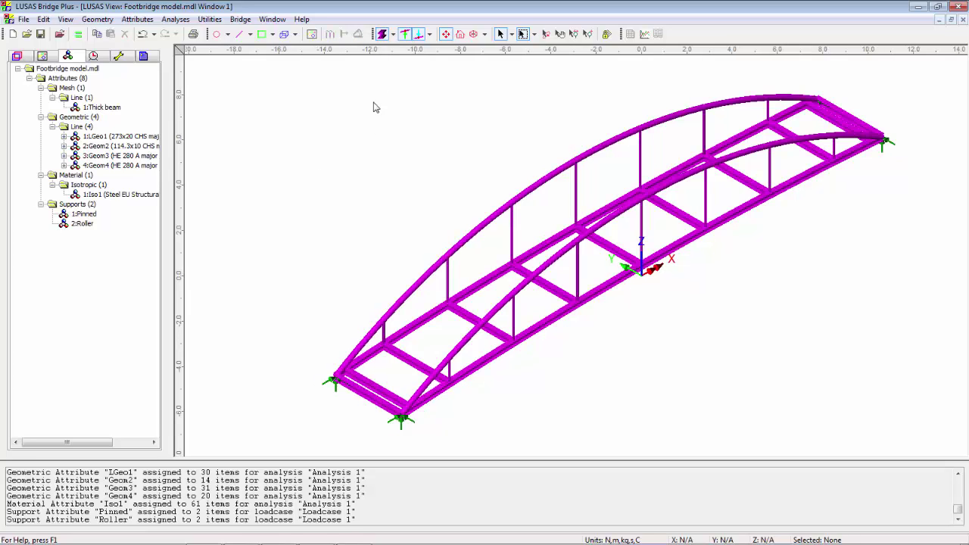
# Add gravity to Loadcase 1 and rename the loadcase as SW
pyautogui.click(94, 57)
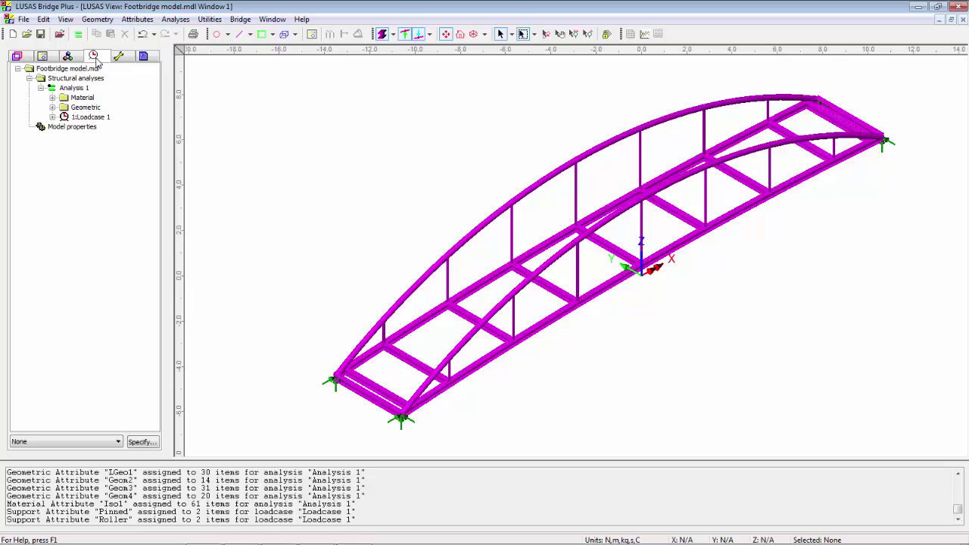
pyautogui.rightClick(89, 118)
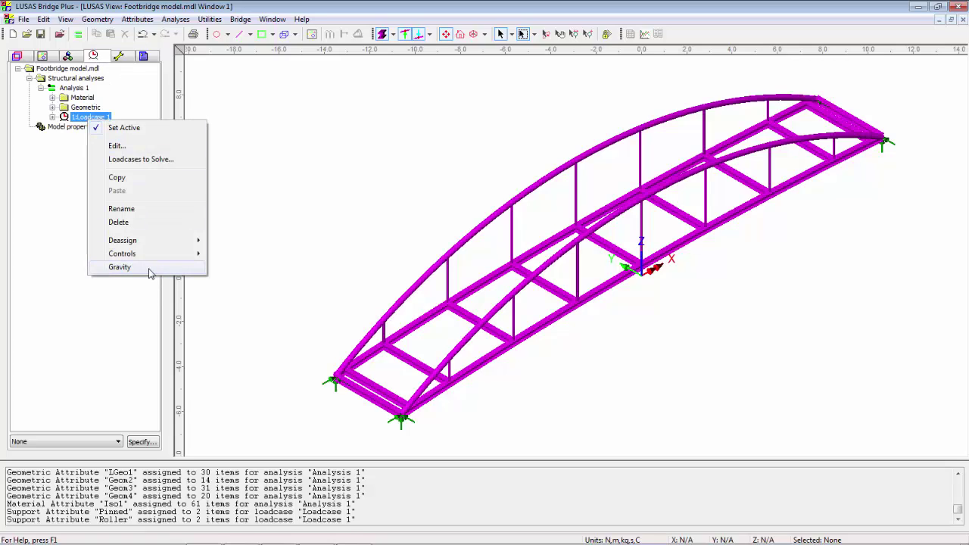
pyautogui.click(150, 269)
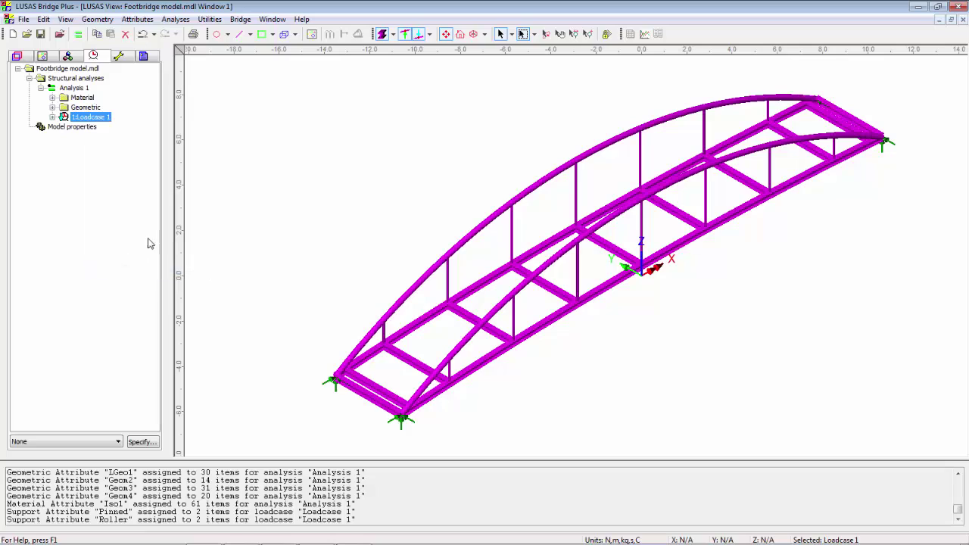
pyautogui.rightClick(106, 122)
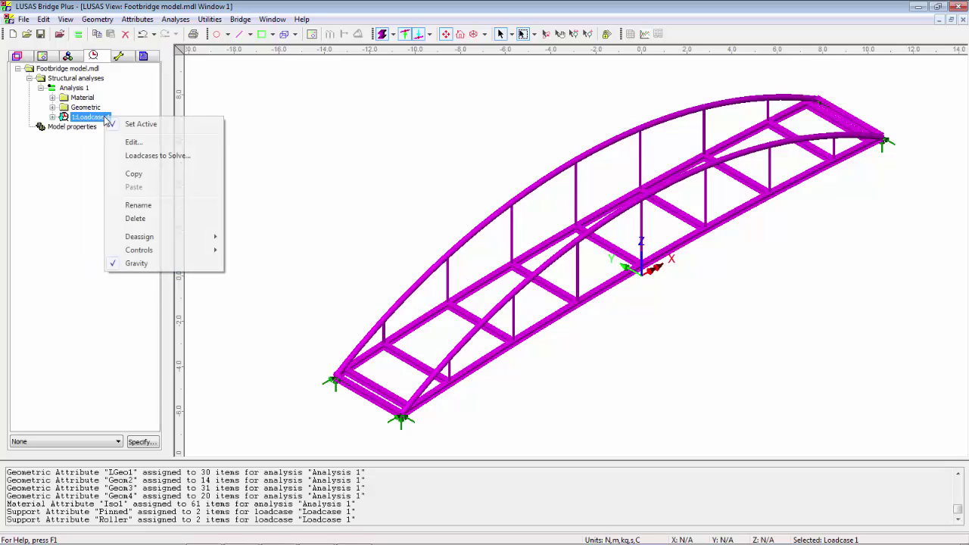
pyautogui.click(153, 210)
pyautogui.write('SW')
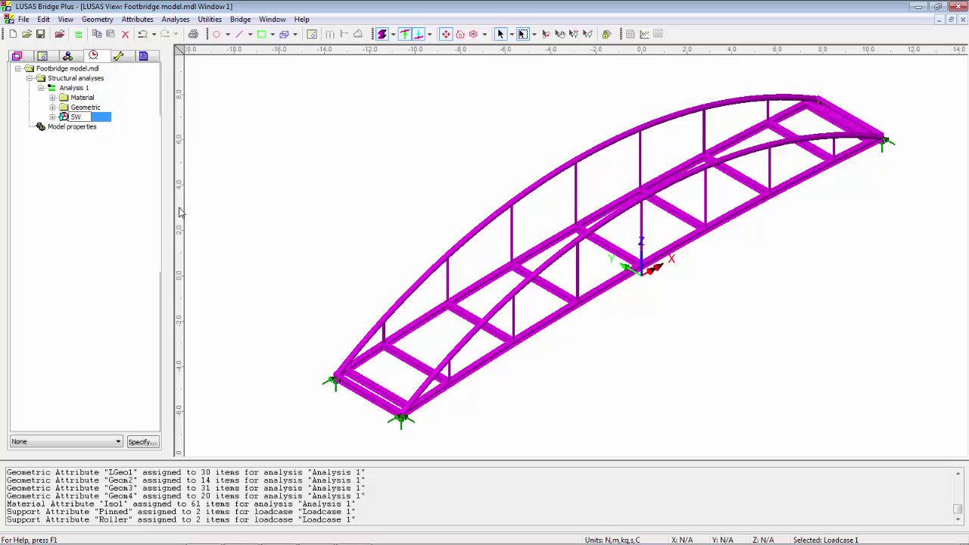
pyautogui.click(337, 147)
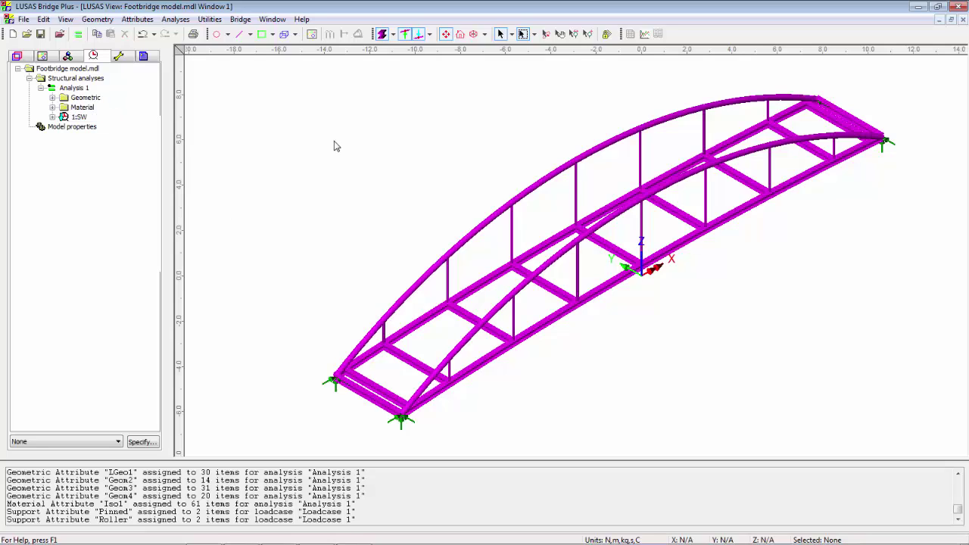
# Rename the structural analysis as Analysis 1 Linear static
pyautogui.rightClick(83, 91)
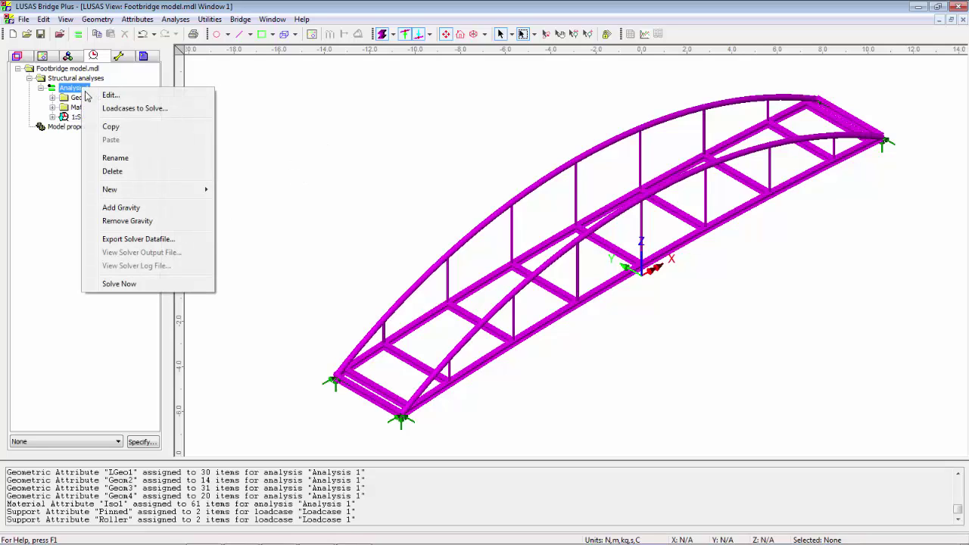
pyautogui.click(143, 159)
pyautogui.press('End')
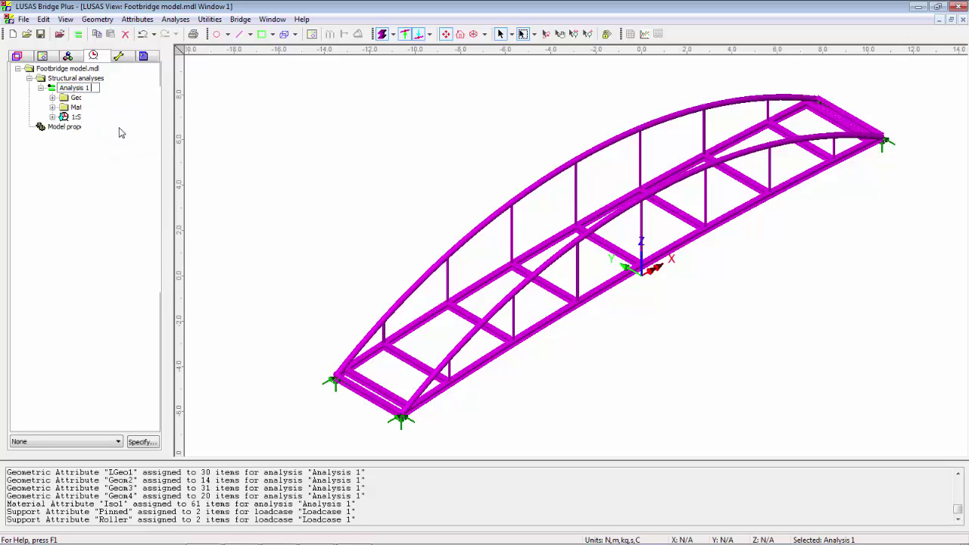
pyautogui.write('Linear static')
pyautogui.click(299, 156)
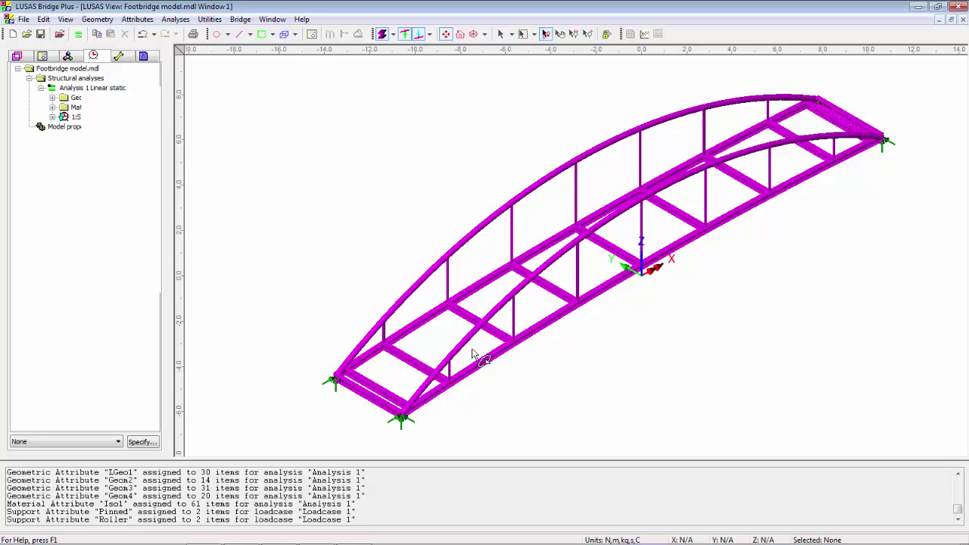
# Save the footbridge model and solve the linear static analysis
pyautogui.moveTo(473, 353); pyautogui.dragTo(462, 309, button='middle')
pyautogui.click(499, 34)
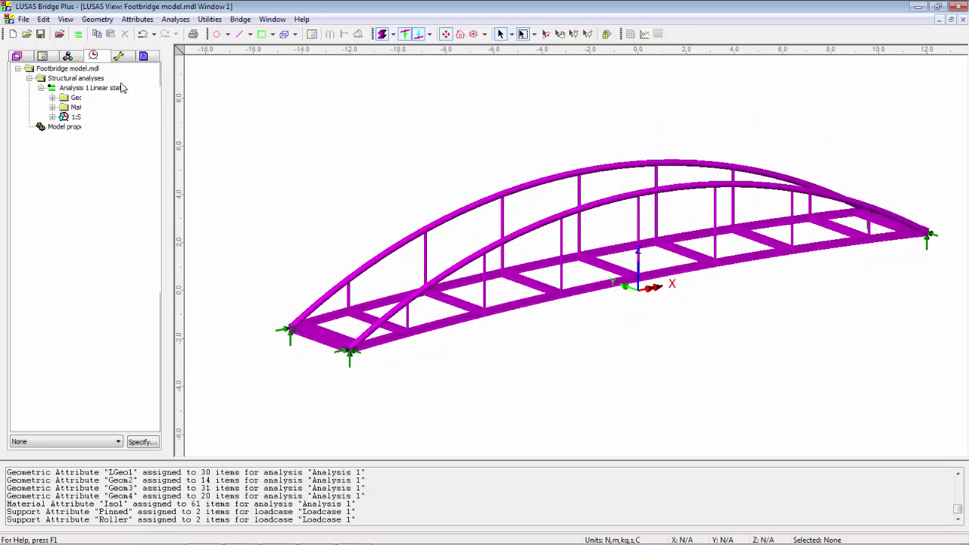
pyautogui.click(41, 34)
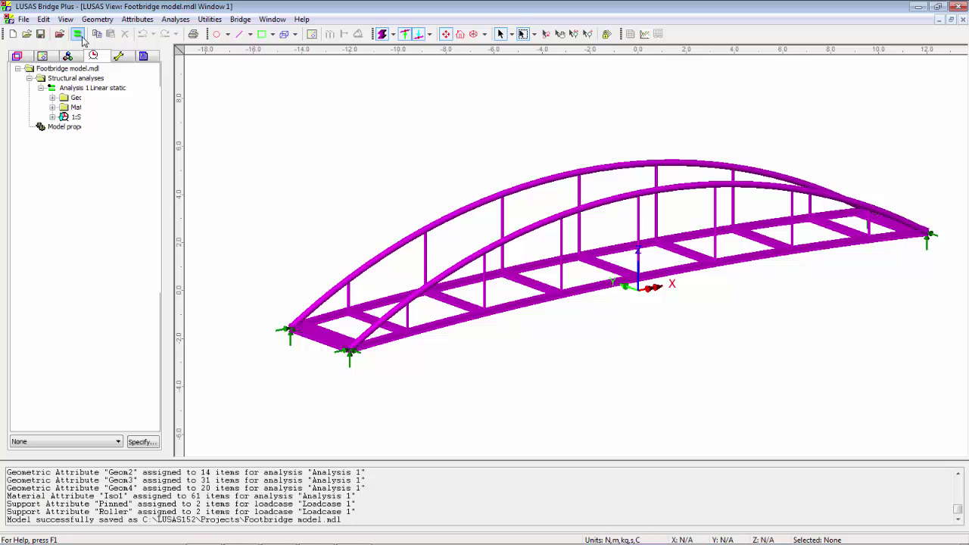
pyautogui.click(78, 34)
pyautogui.click(509, 357)
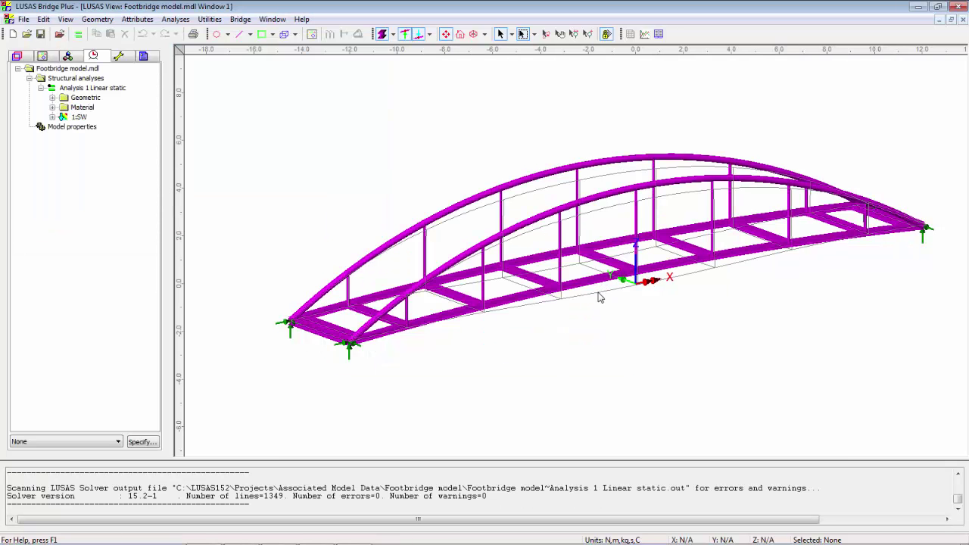
# Show the window summary in the model view and move its text into the empty space above the bridge's negative X end
pyautogui.click(22, 57)
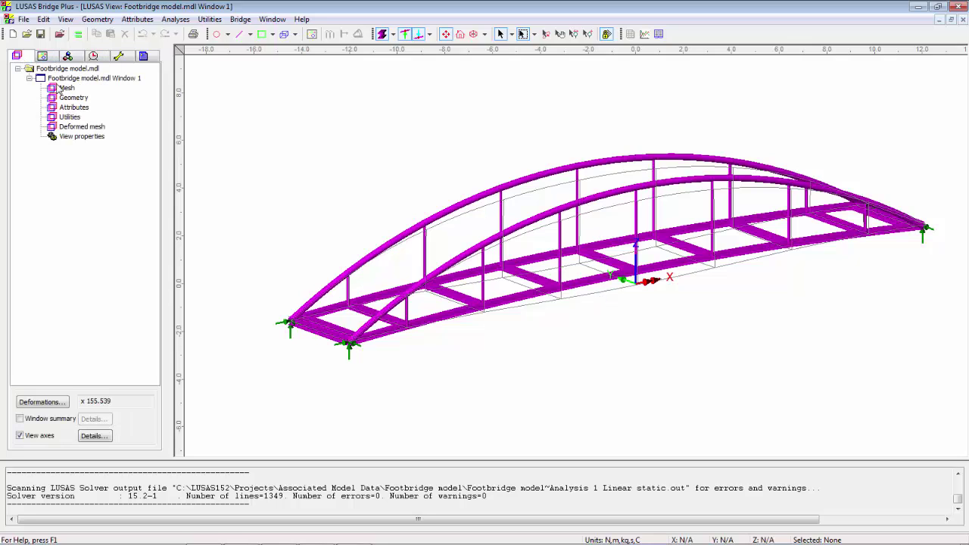
pyautogui.click(20, 419)
pyautogui.click(535, 121)
pyautogui.moveTo(535, 121); pyautogui.dragTo(326, 116)
pyautogui.click(394, 188)
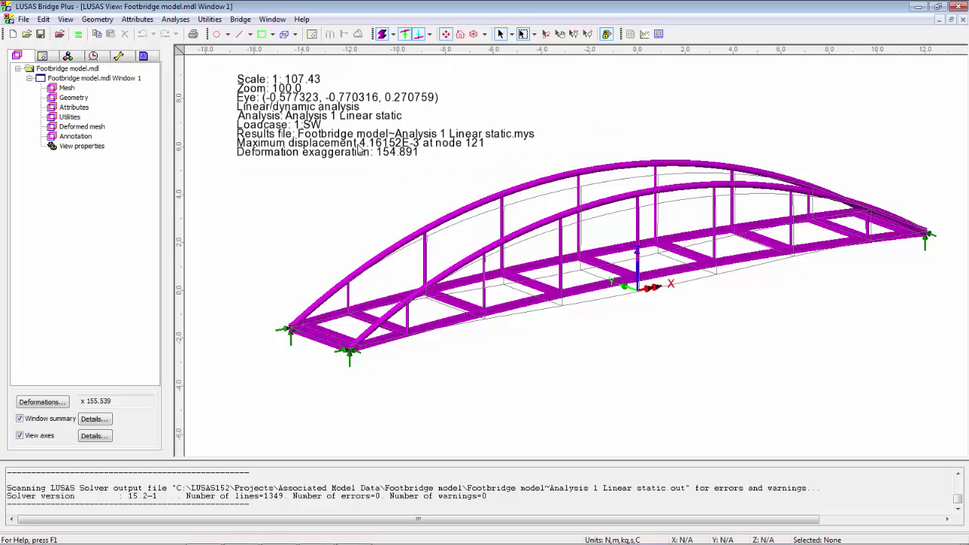